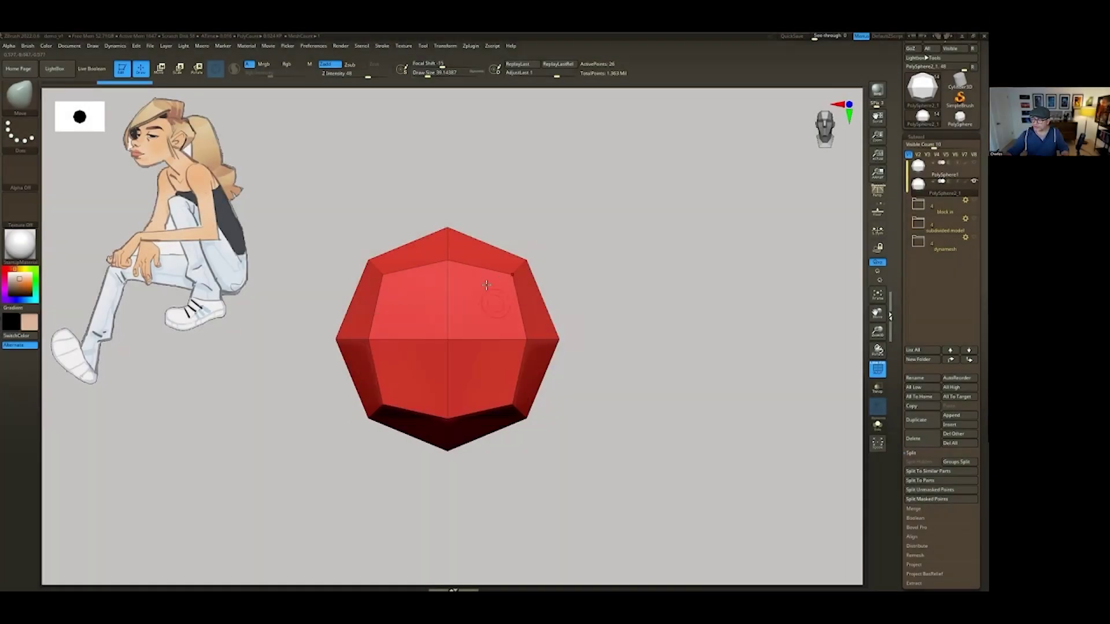
Flatten the sphere to about 40 percent of its height and shape its sides into a palm slab with the Move brush.
{"action": "key", "text": "w"}
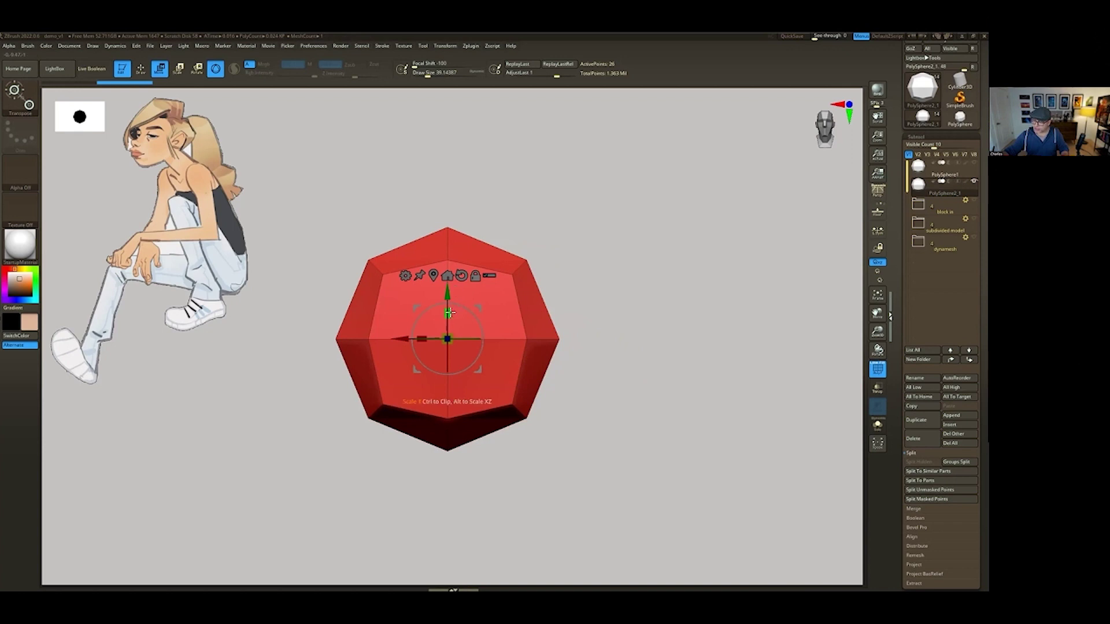
{"action": "left_click_drag", "start_coordinate": [449, 313], "coordinate": [453, 385]}
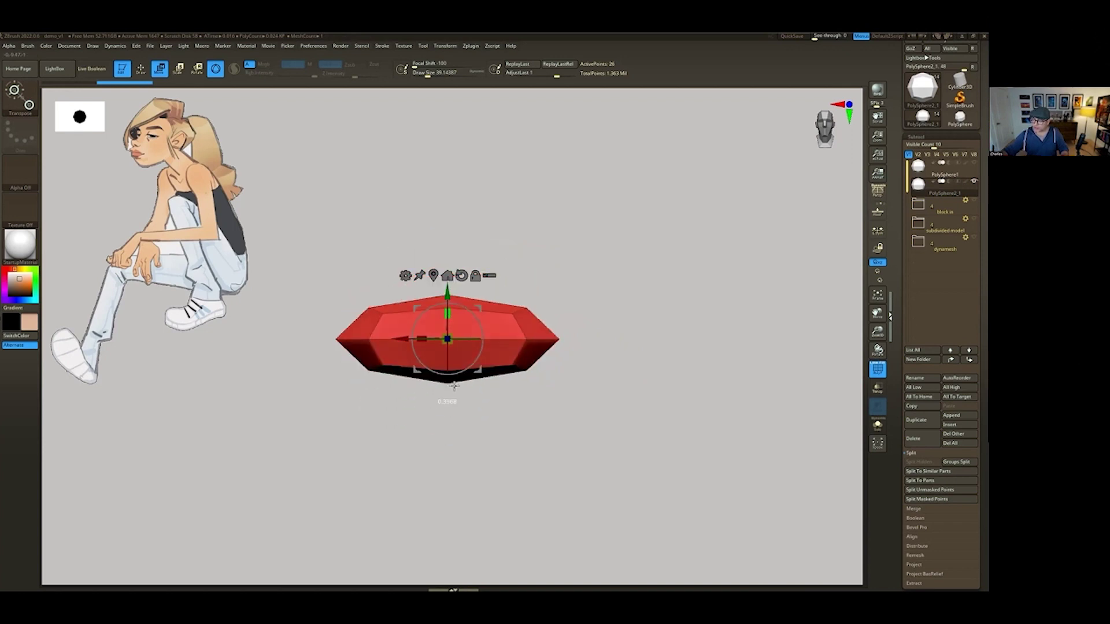
{"action": "key", "text": "q"}
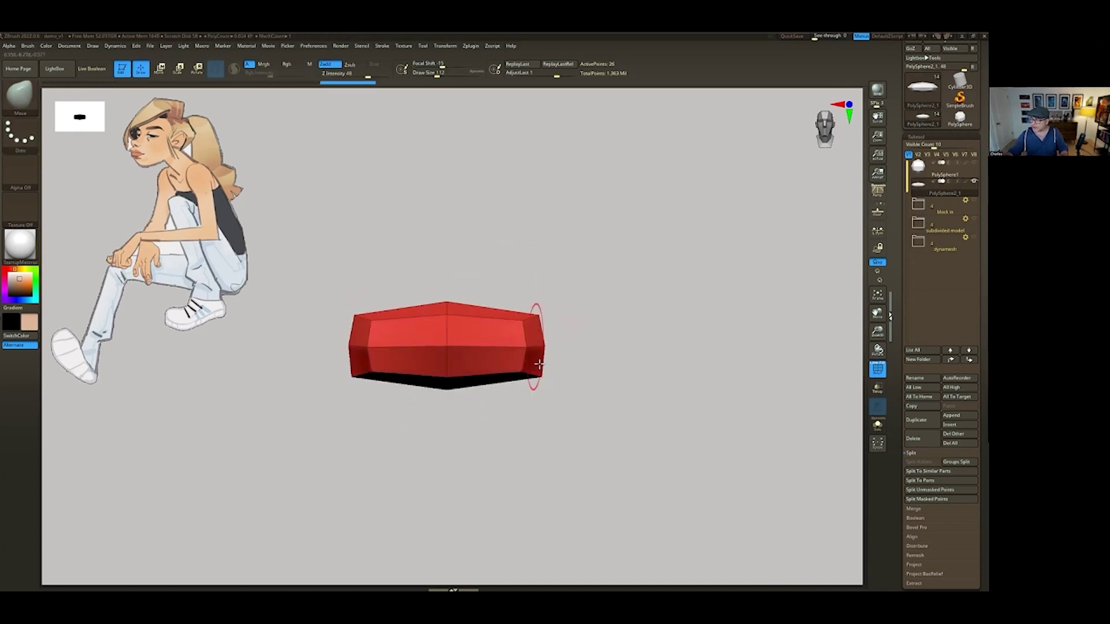
{"action": "mouse_move", "coordinate": [445, 372]}
{"action": "left_mouse_down"}
{"action": "mouse_move", "coordinate": [572, 319]}
{"action": "mouse_move", "coordinate": [555, 312]}
{"action": "left_mouse_up"}
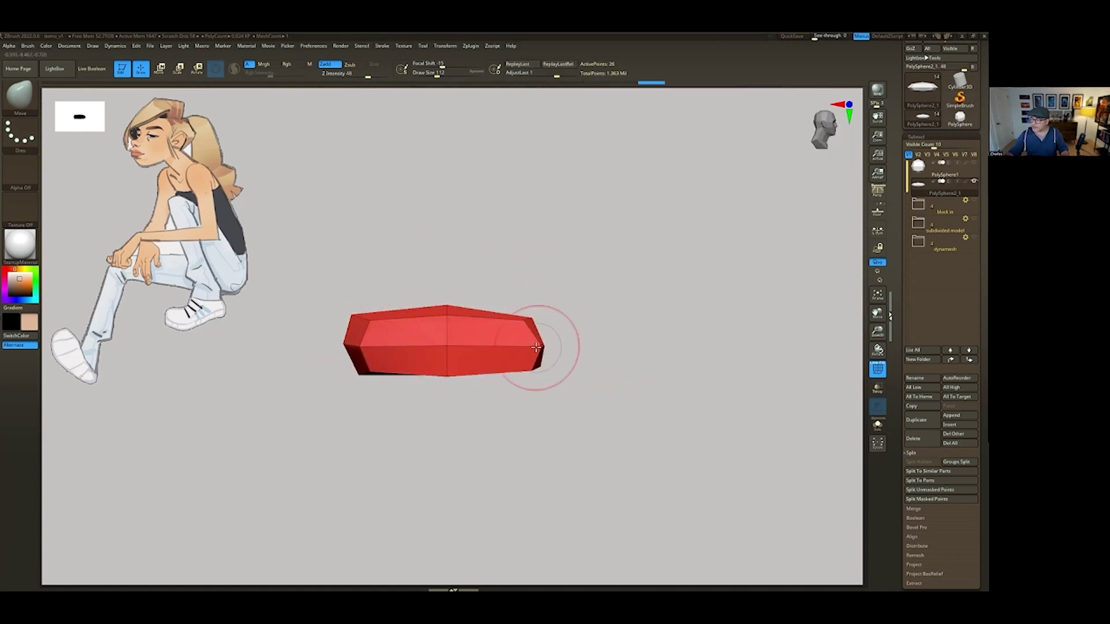
{"action": "key", "text": "s"}
{"action": "left_click_drag", "start_coordinate": [528, 377], "coordinate": [543, 350]}
Isolate one end of the palm slab with lasso masks and slant its end face with the transform gizmo.
{"action": "mouse_move", "coordinate": [546, 310]}
{"action": "left_mouse_down", "text": "ctrl"}
{"action": "mouse_move", "coordinate": [478, 347]}
{"action": "mouse_move", "coordinate": [464, 407]}
{"action": "mouse_move", "coordinate": [523, 441]}
{"action": "mouse_move", "coordinate": [592, 404]}
{"action": "left_mouse_up", "text": "ctrl"}
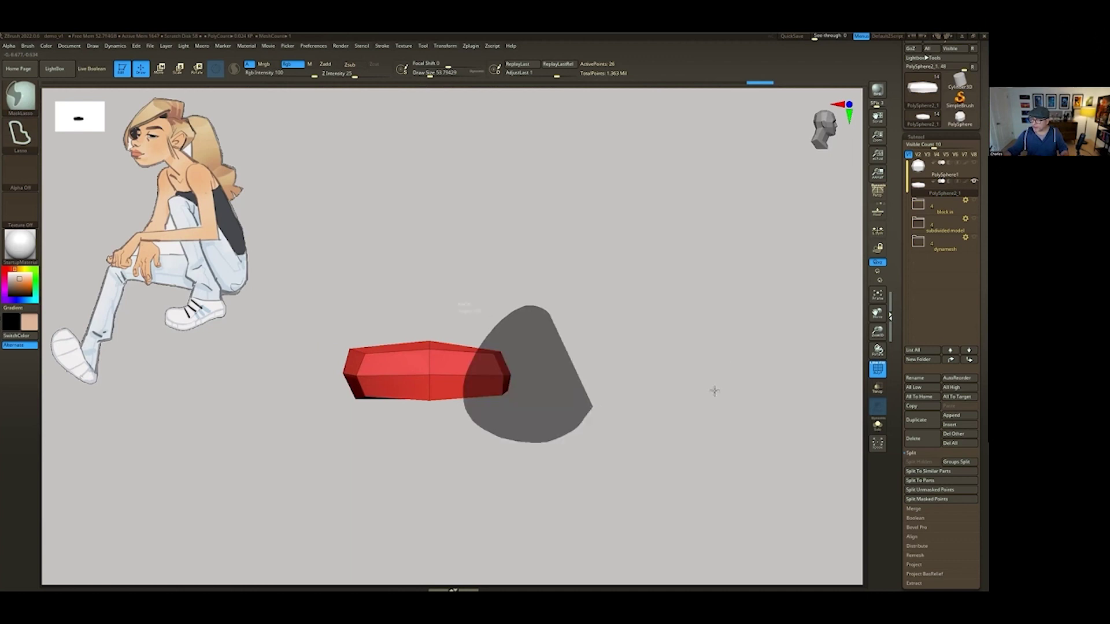
{"action": "mouse_move", "coordinate": [715, 391]}
{"action": "left_mouse_down", "text": "ctrl"}
{"action": "mouse_move", "coordinate": [594, 346]}
{"action": "mouse_move", "coordinate": [625, 421]}
{"action": "left_mouse_up", "text": "ctrl"}
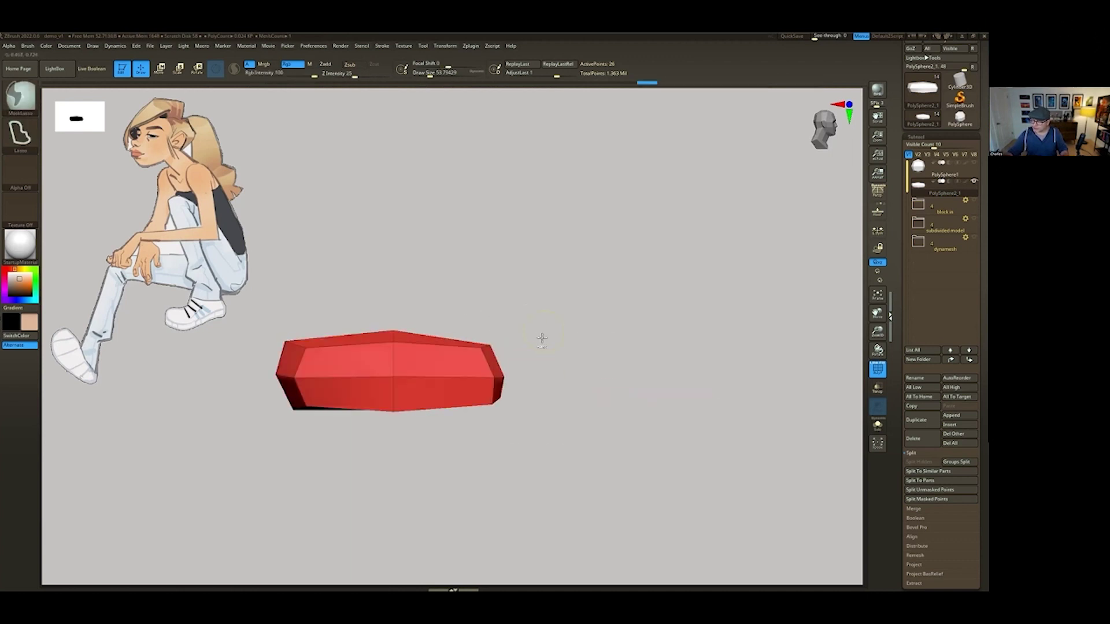
{"action": "key", "text": "w"}
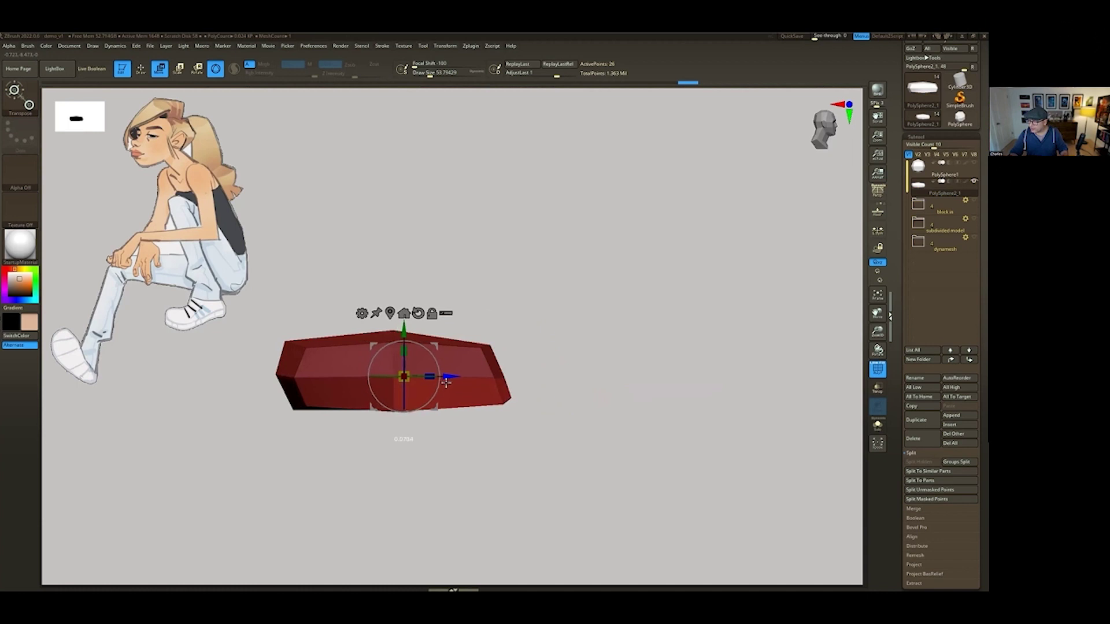
{"action": "key", "text": "q"}
{"action": "left_click_drag", "start_coordinate": [465, 347], "coordinate": [573, 376], "text": "ctrl"}
{"action": "key", "text": "w"}
{"action": "key", "text": "q"}
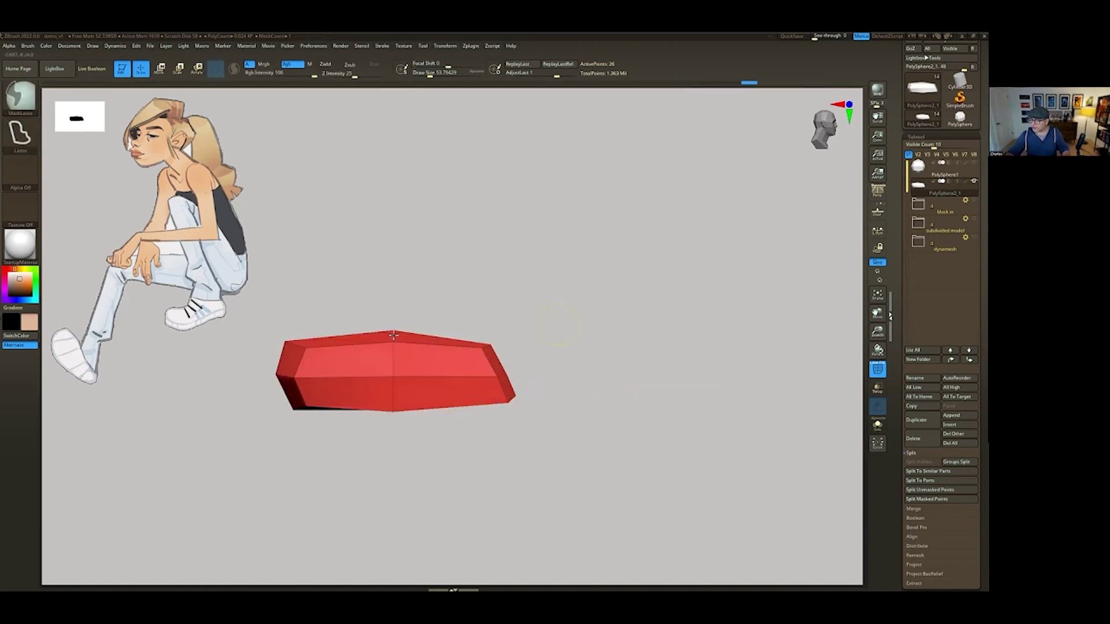
Mask the middle part of the palm slab, move the unmasked geometry with the gizmo and clear the mask.
{"action": "key", "text": "space"}
{"action": "key", "text": "w"}
{"action": "mouse_move", "coordinate": [401, 272]}
{"action": "left_mouse_down", "text": "ctrl"}
{"action": "mouse_move", "coordinate": [480, 416]}
{"action": "mouse_move", "coordinate": [455, 263]}
{"action": "left_mouse_up", "text": "ctrl"}
{"action": "left_click_drag", "start_coordinate": [427, 404], "coordinate": [408, 379]}
{"action": "key", "text": "q"}
{"action": "left_click", "coordinate": [347, 416], "text": "ctrl"}
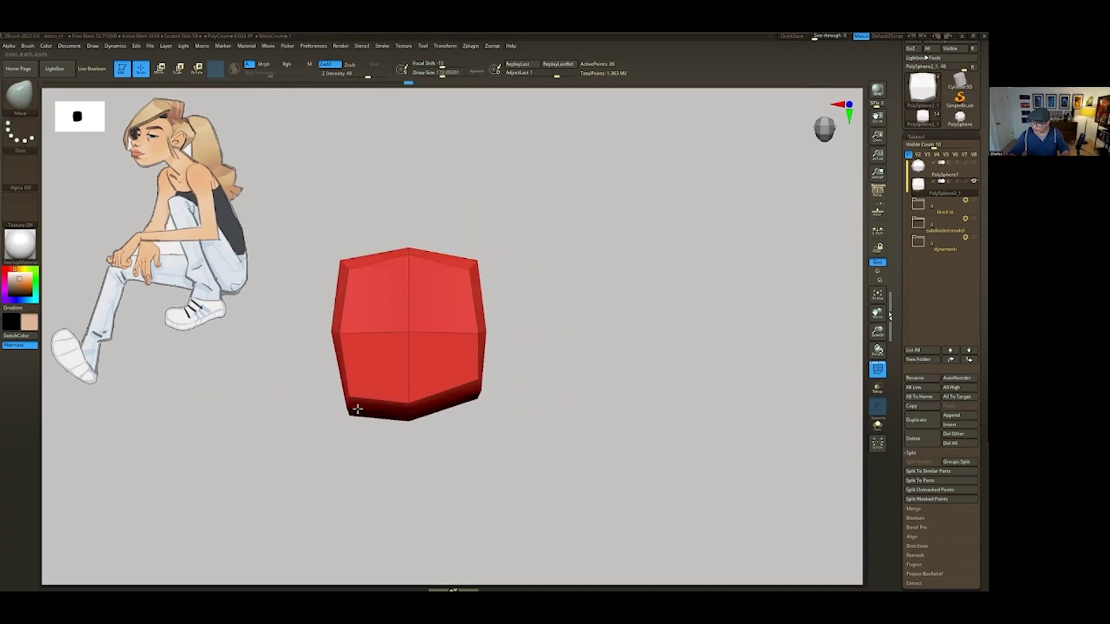
Pull in the palm's upper corners with the Move brush to taper its outline.
{"action": "key", "text": "space"}
{"action": "left_click_drag", "start_coordinate": [355, 260], "coordinate": [335, 298]}
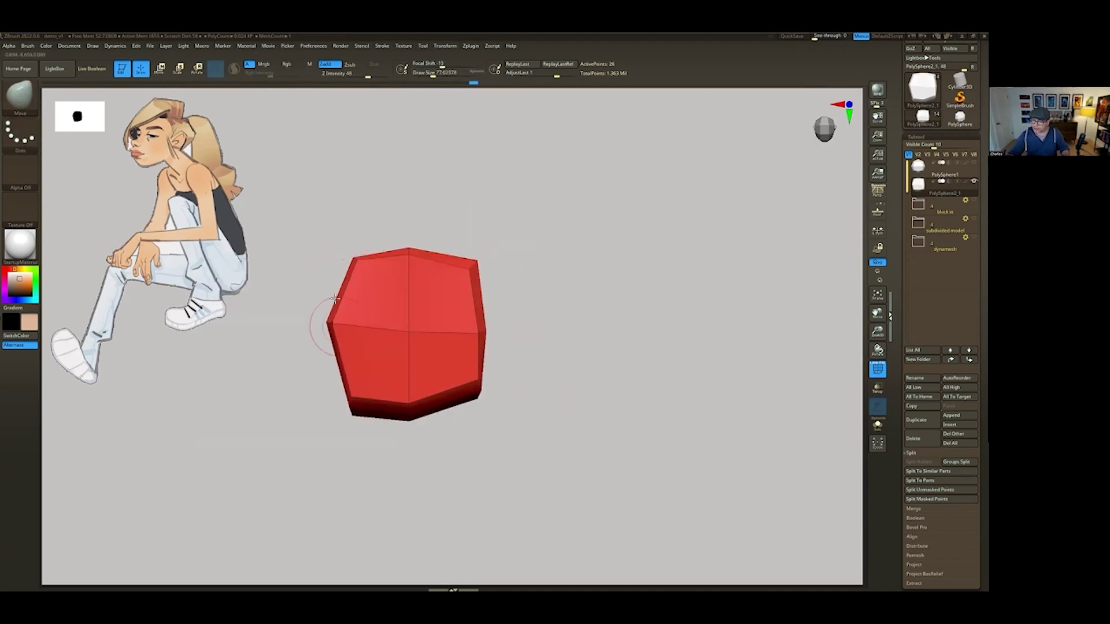
{"action": "key", "text": "space"}
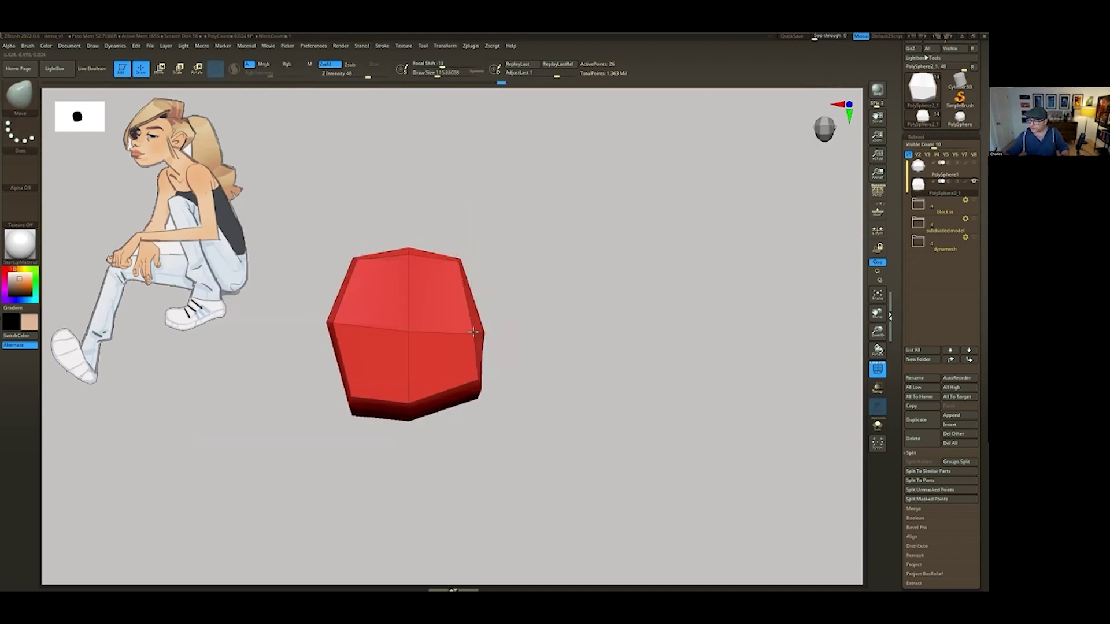
{"action": "mouse_move", "coordinate": [474, 313]}
{"action": "left_mouse_down"}
{"action": "mouse_move", "coordinate": [555, 335]}
{"action": "mouse_move", "coordinate": [526, 352]}
{"action": "left_mouse_up"}
Insert additional edge loops across the palm's width and length with the ZModeler brush.
{"action": "key", "text": "b"}
{"action": "key", "text": "z"}
{"action": "key", "text": "m"}
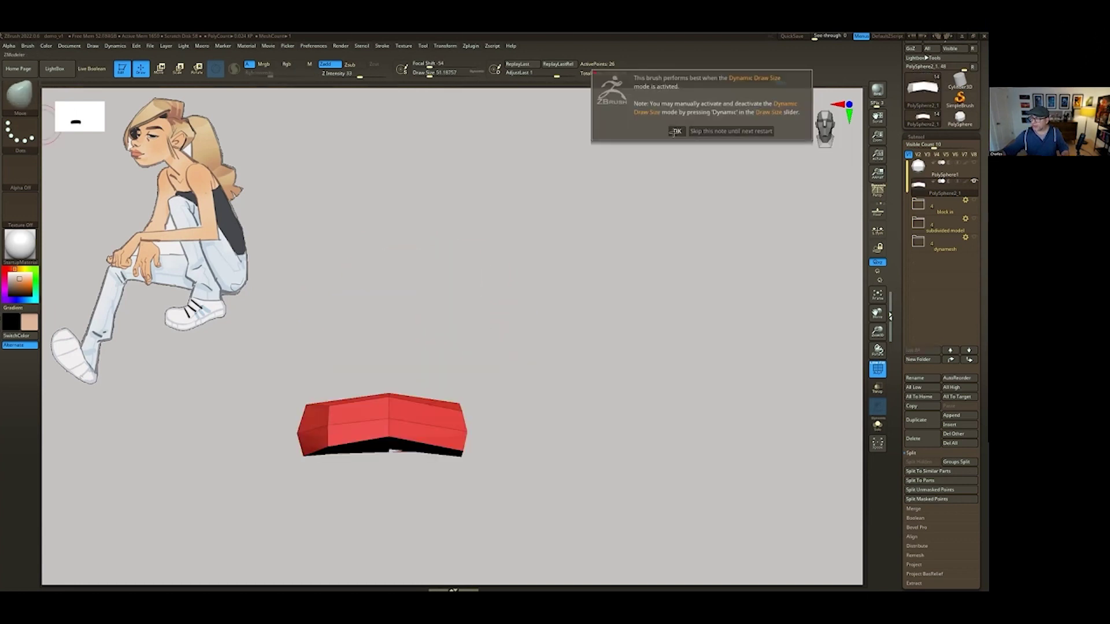
{"action": "left_click_drag", "start_coordinate": [563, 385], "coordinate": [441, 384]}
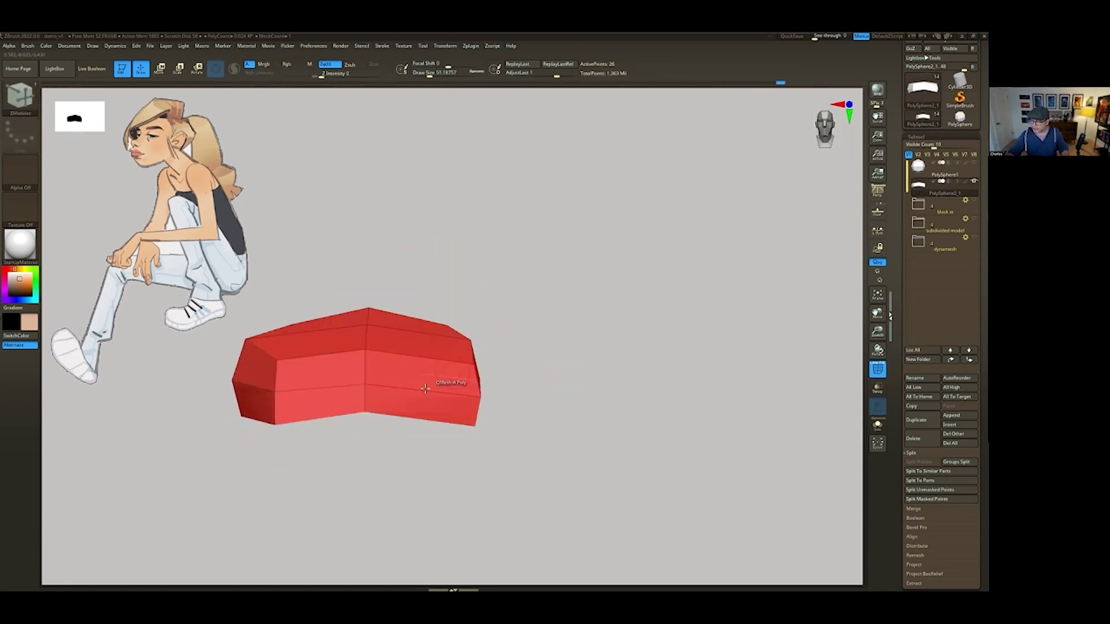
{"action": "left_click", "coordinate": [424, 391]}
{"action": "left_click", "coordinate": [322, 388]}
{"action": "left_click_drag", "start_coordinate": [330, 375], "coordinate": [418, 368]}
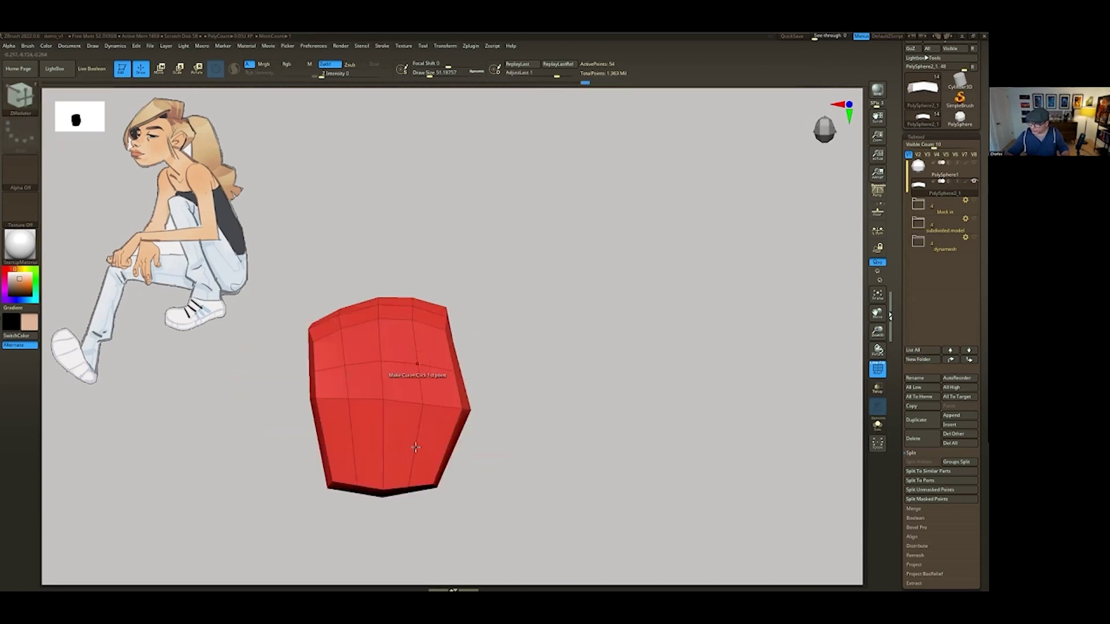
{"action": "left_click_drag", "start_coordinate": [429, 430], "coordinate": [483, 241]}
{"action": "left_click", "coordinate": [484, 240]}
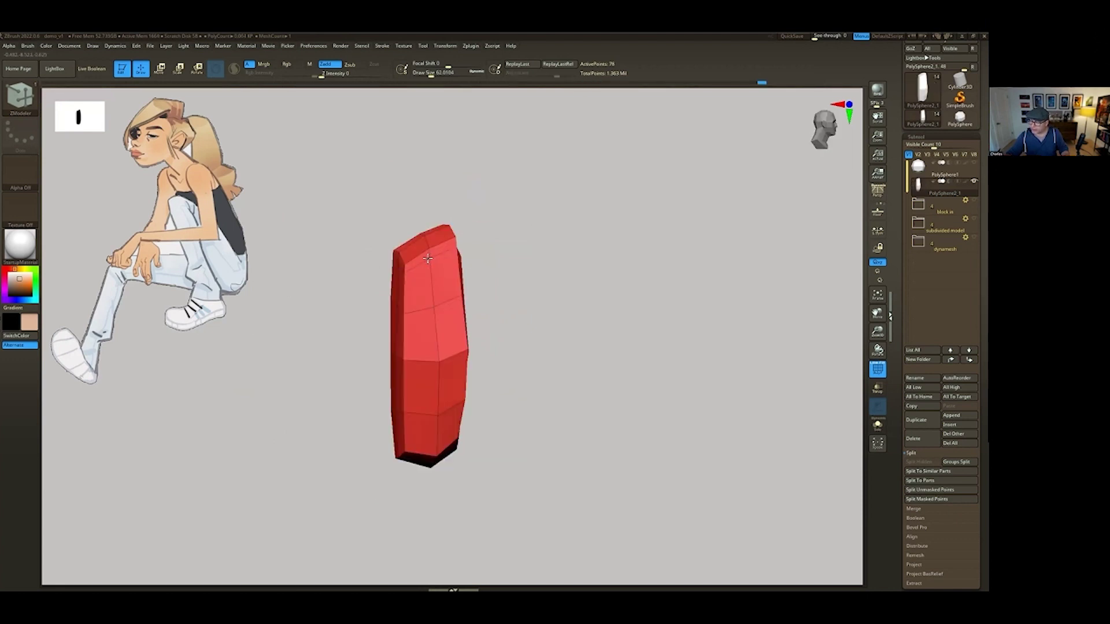
Subdivide the palm mesh and show its polyframe with the Move brush active.
{"action": "mouse_move", "coordinate": [509, 376]}
{"action": "left_mouse_down"}
{"action": "mouse_move", "coordinate": [437, 446]}
{"action": "mouse_move", "coordinate": [555, 377]}
{"action": "left_mouse_up"}
{"action": "key", "text": "b"}
{"action": "key", "text": "m"}
{"action": "key", "text": "v"}
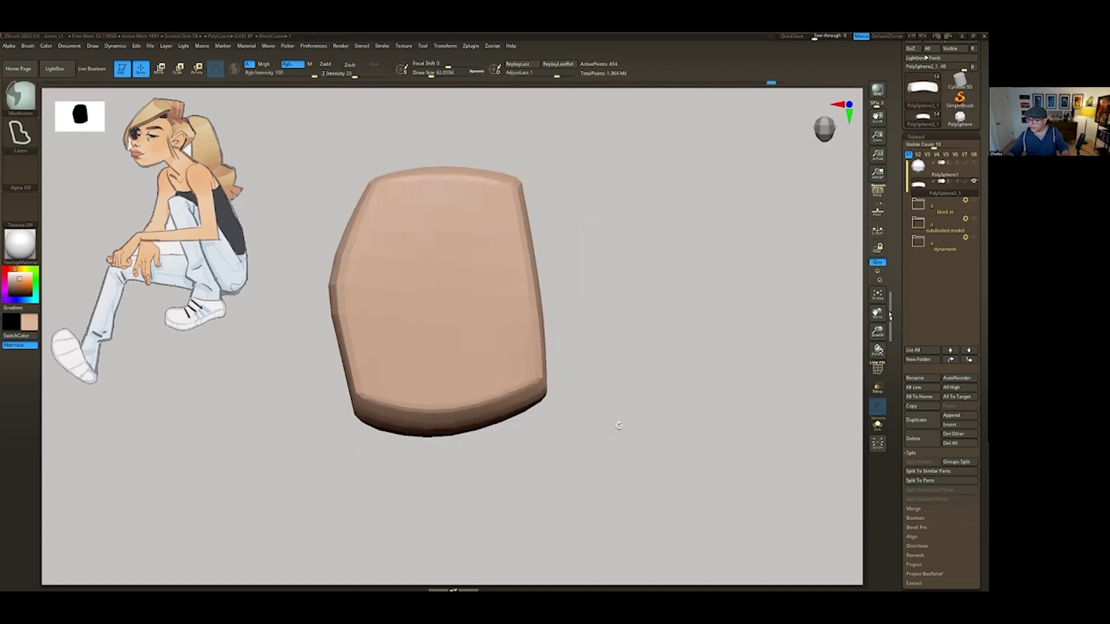
{"action": "mouse_move", "coordinate": [617, 422]}
{"action": "left_mouse_down"}
{"action": "mouse_move", "coordinate": [622, 385]}
{"action": "mouse_move", "coordinate": [613, 460]}
{"action": "mouse_move", "coordinate": [627, 404]}
{"action": "mouse_move", "coordinate": [644, 408]}
{"action": "left_mouse_up"}
{"action": "key", "text": "shift+f"}
{"action": "left_click_drag", "start_coordinate": [574, 414], "coordinate": [579, 391]}
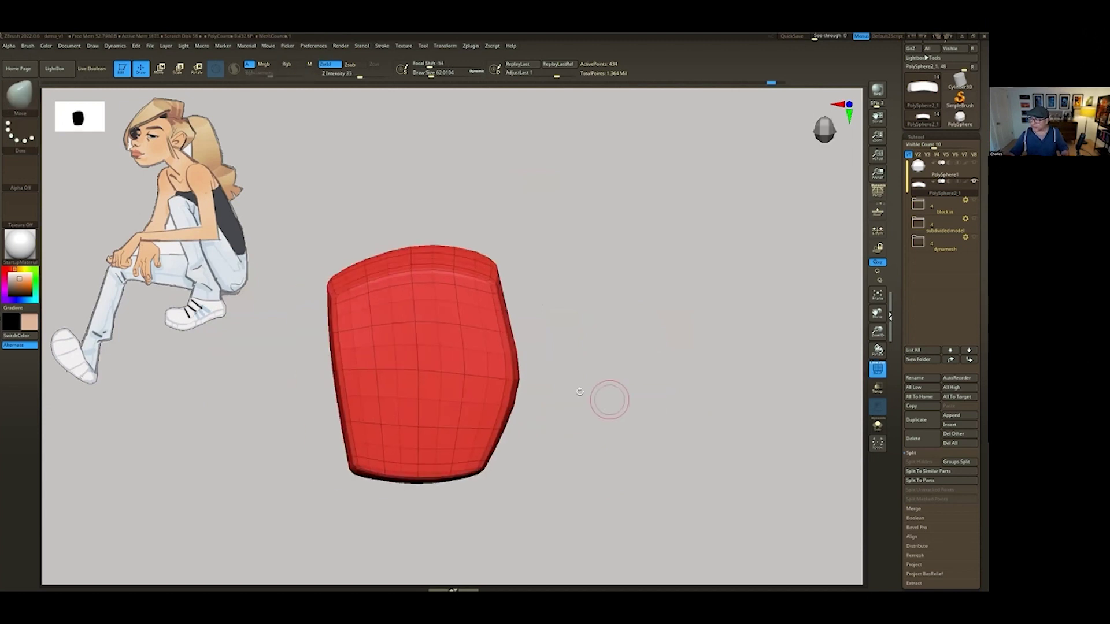
Add a low-poly cylinder at the palm's upper edge as a finger segment and adjust the palm beneath it with the gizmo.
{"action": "left_click_drag", "start_coordinate": [620, 316], "coordinate": [614, 347], "text": "alt"}
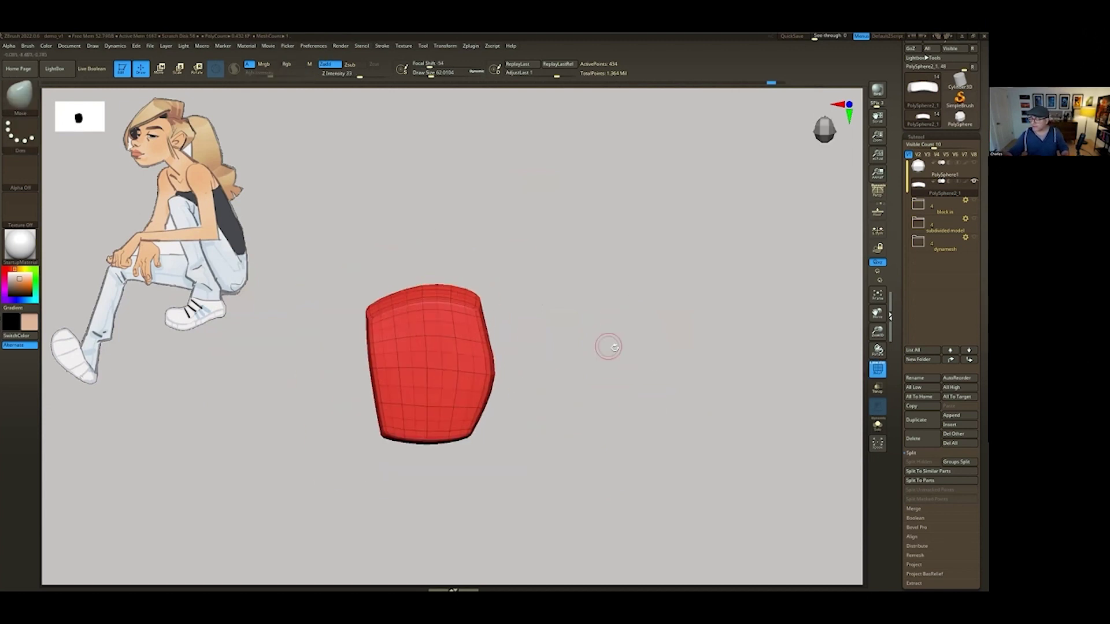
{"action": "key", "text": "w"}
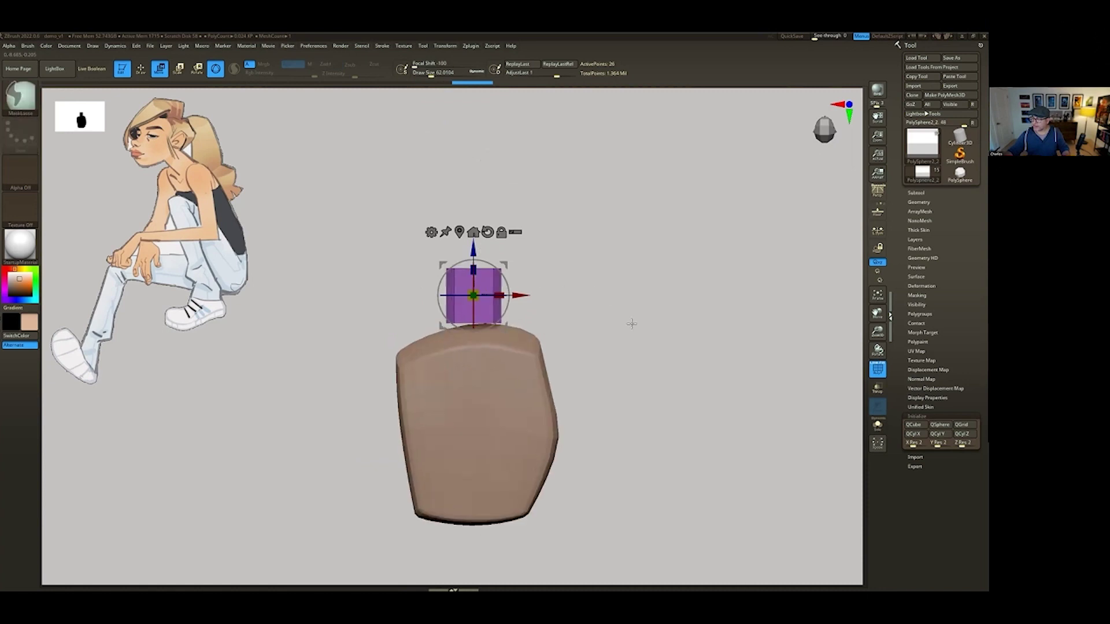
{"action": "left_click", "coordinate": [535, 379], "text": "alt"}
{"action": "left_click_drag", "start_coordinate": [535, 379], "coordinate": [490, 400]}
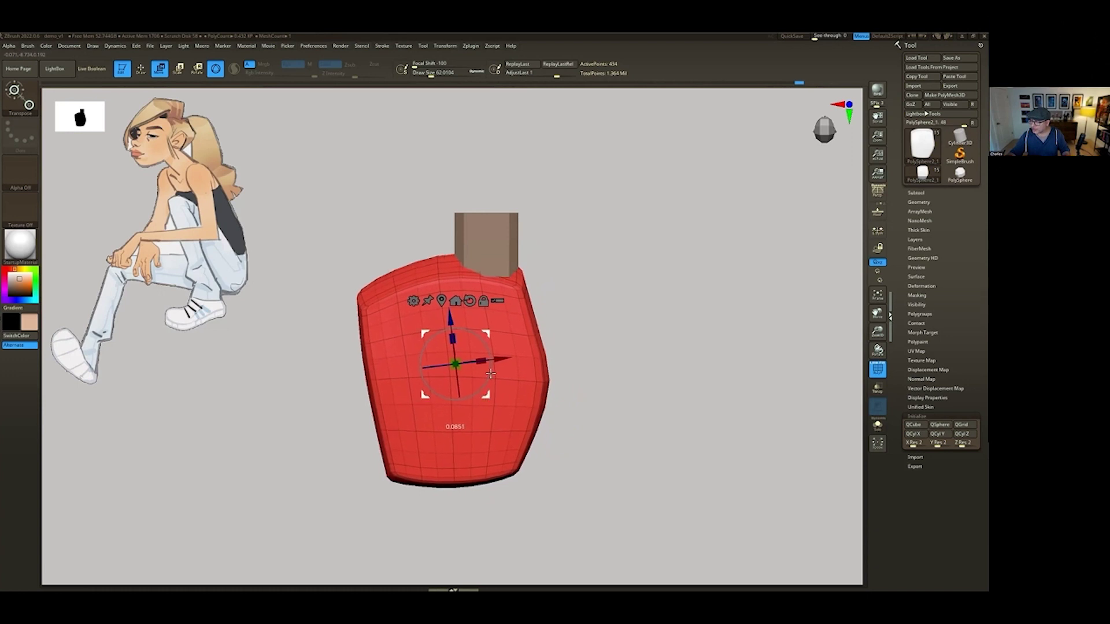
{"action": "left_click", "coordinate": [500, 239]}
{"action": "left_click_drag", "start_coordinate": [604, 307], "coordinate": [515, 324]}
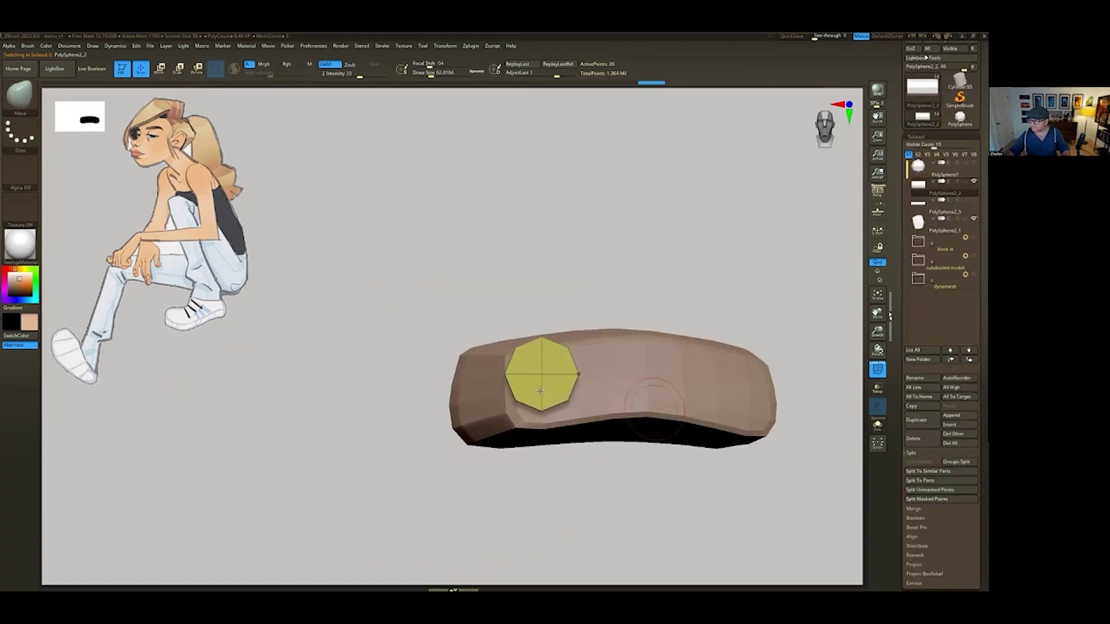
Shape the base of the finger cylinder with the Move brush so it slants to meet the palm's edge.
{"action": "mouse_move", "coordinate": [547, 302]}
{"action": "left_mouse_down", "text": "alt"}
{"action": "mouse_move", "coordinate": [435, 282]}
{"action": "mouse_move", "coordinate": [442, 322]}
{"action": "left_mouse_up", "text": "alt"}
{"action": "key", "text": "ctrl"}
{"action": "key", "text": "w"}
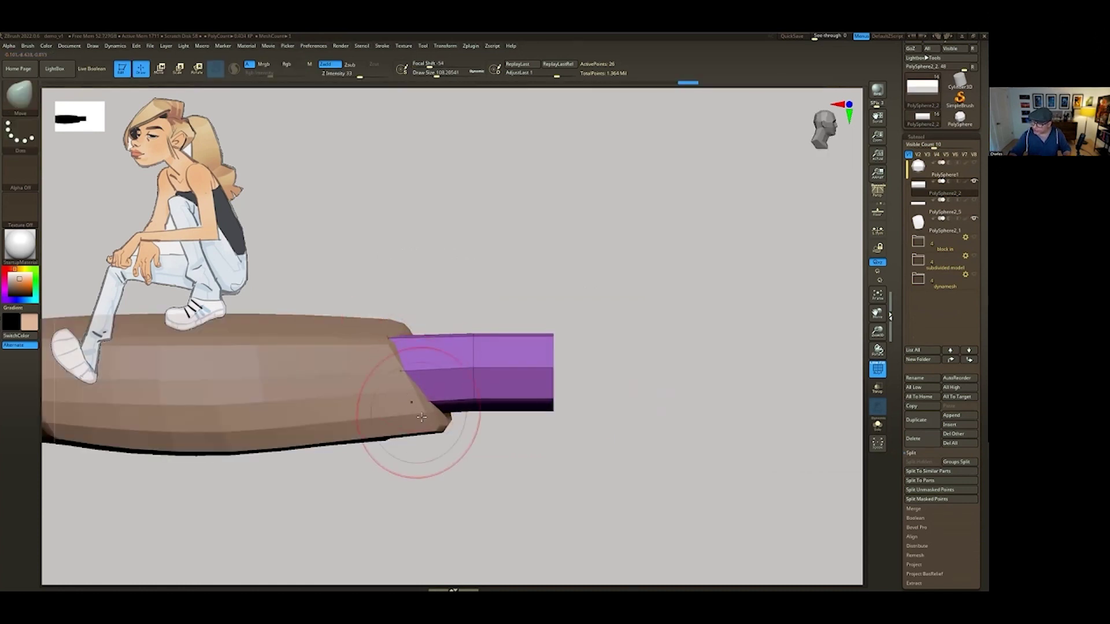
{"action": "key", "text": "space"}
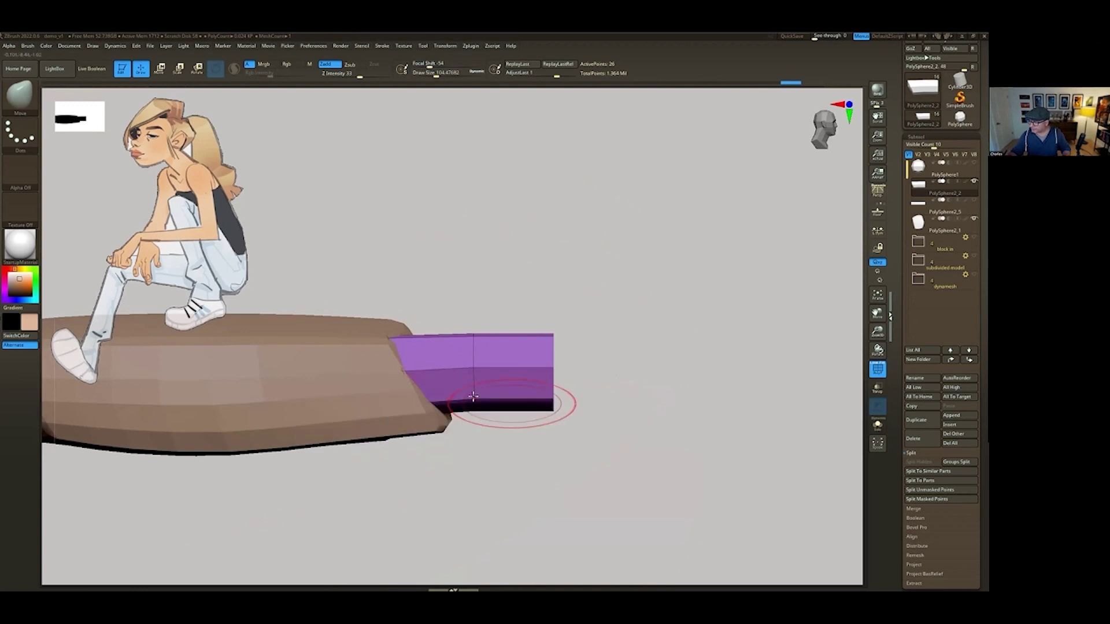
{"action": "key", "text": "space"}
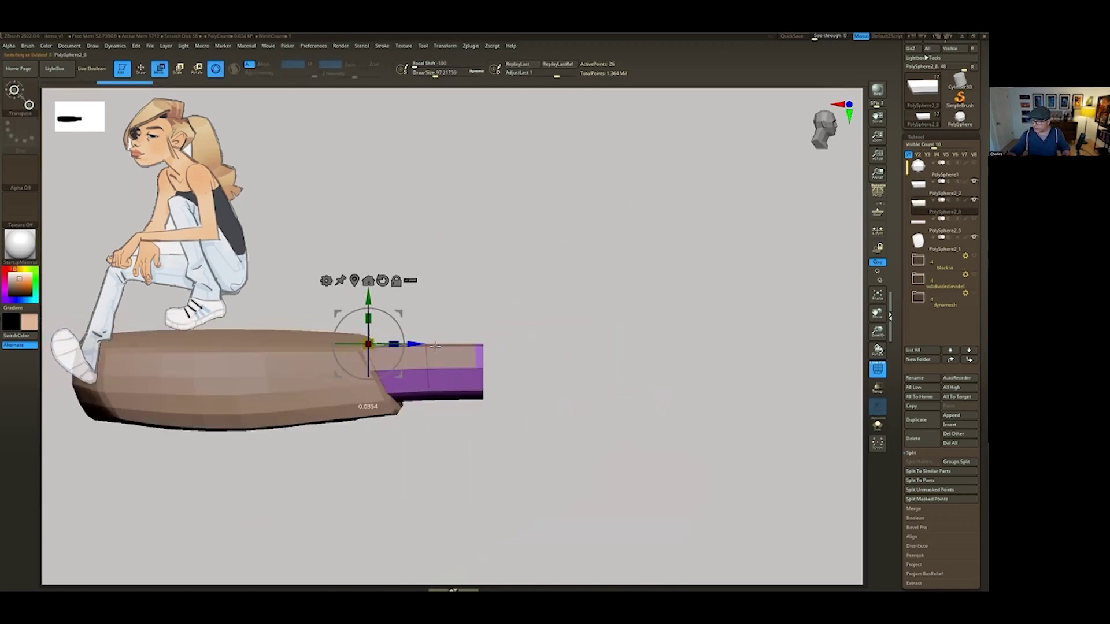
Place a duplicate of the finger segment beyond the first and straighten its slanted end to fit against it.
{"action": "left_click_drag", "start_coordinate": [435, 346], "coordinate": [537, 346]}
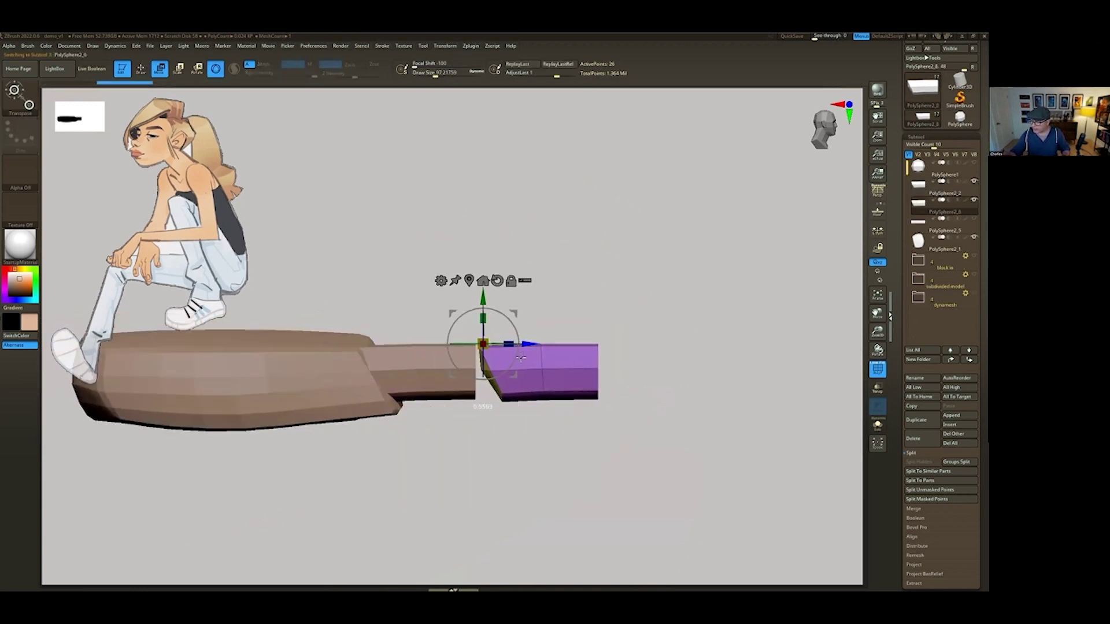
{"action": "right_click_drag", "start_coordinate": [538, 375], "coordinate": [449, 451], "text": "ctrl"}
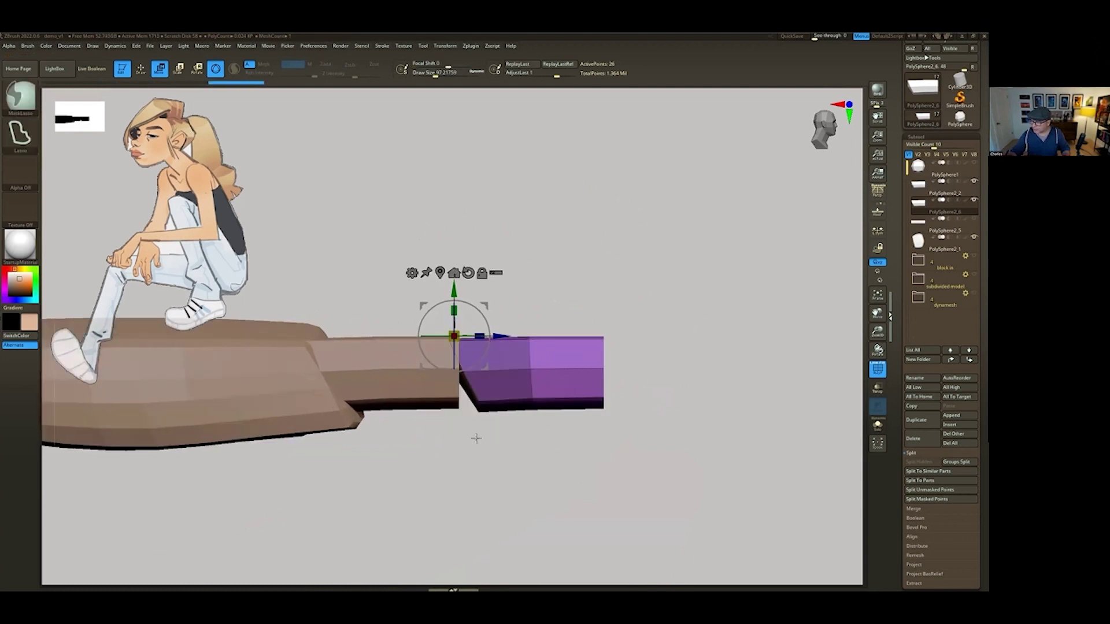
{"action": "left_click_drag", "start_coordinate": [480, 335], "coordinate": [462, 329]}
{"action": "key", "text": "q"}
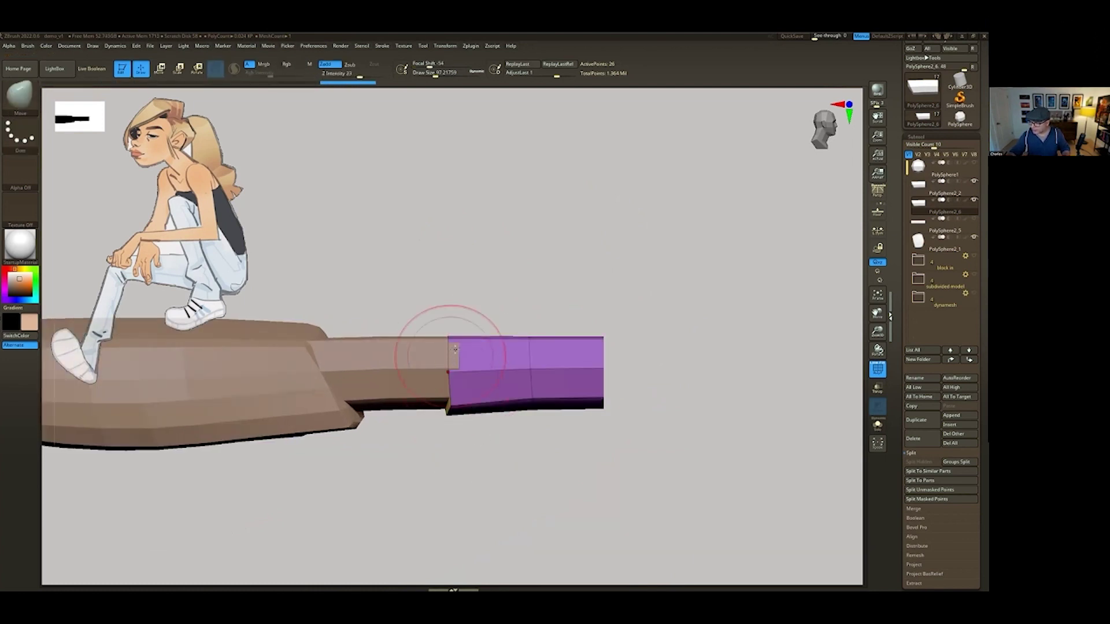
{"action": "left_click_drag", "start_coordinate": [449, 401], "coordinate": [456, 387]}
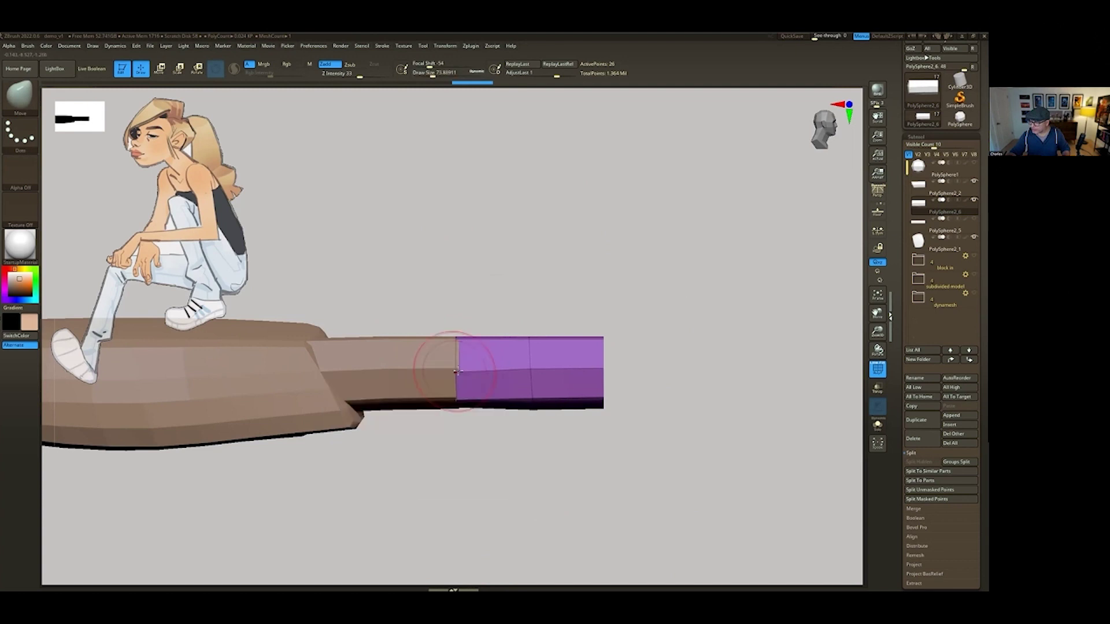
Duplicate the second finger segment, slide the copy outward as the fingertip segment and shorten the middle one.
{"action": "left_click_drag", "start_coordinate": [634, 366], "coordinate": [495, 354], "text": "alt"}
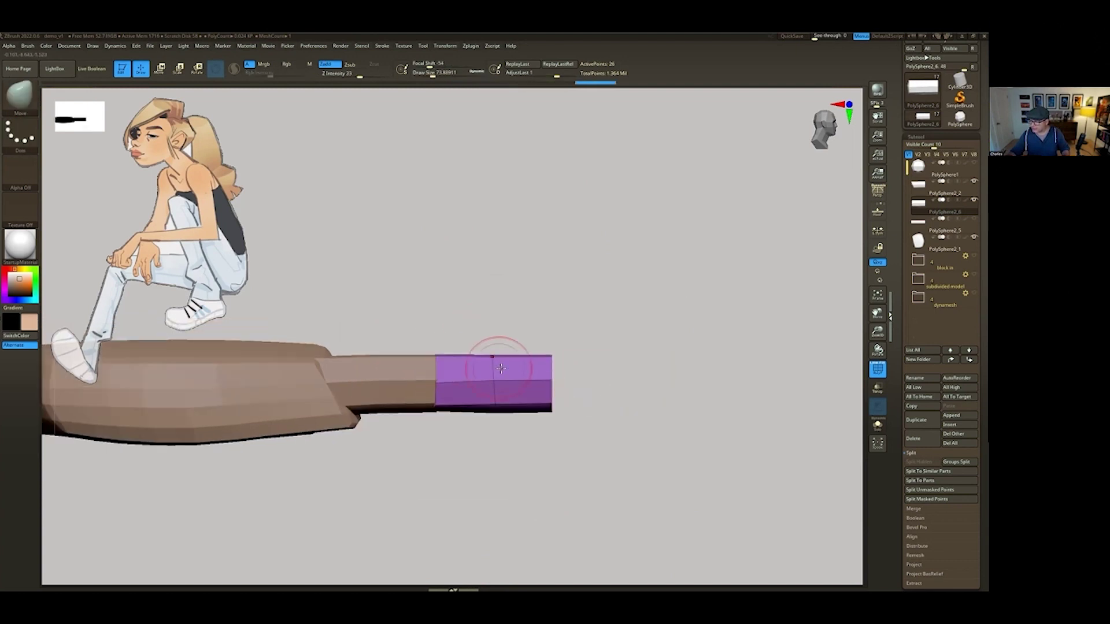
{"action": "key", "text": "w"}
{"action": "key", "text": "ctrl+shift+d"}
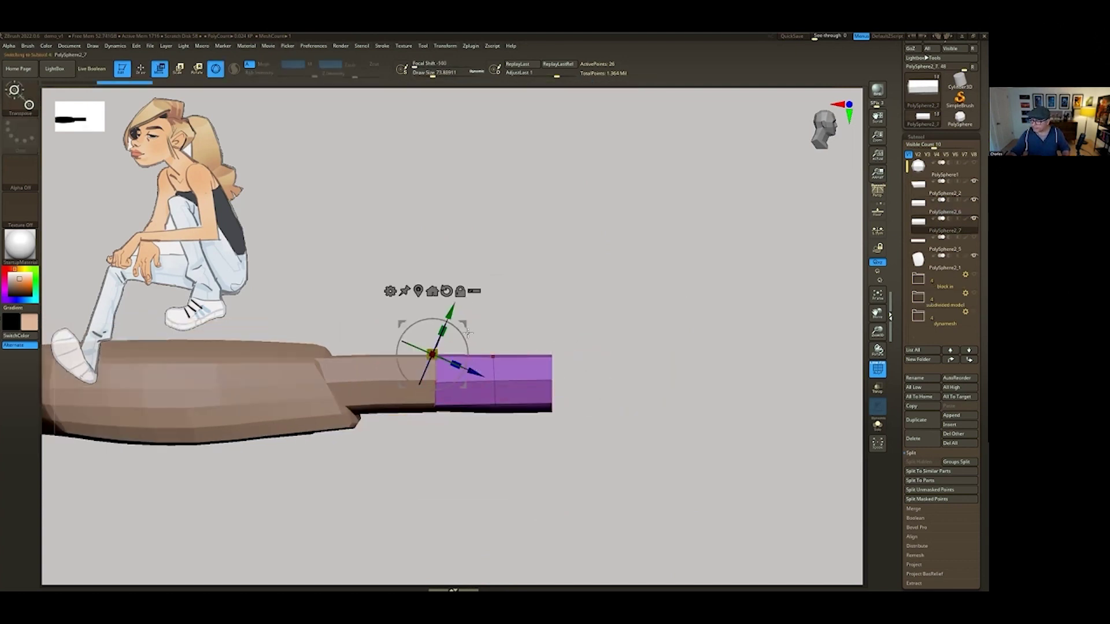
{"action": "left_click_drag", "start_coordinate": [439, 369], "coordinate": [542, 368]}
{"action": "left_click", "coordinate": [459, 364], "text": "alt"}
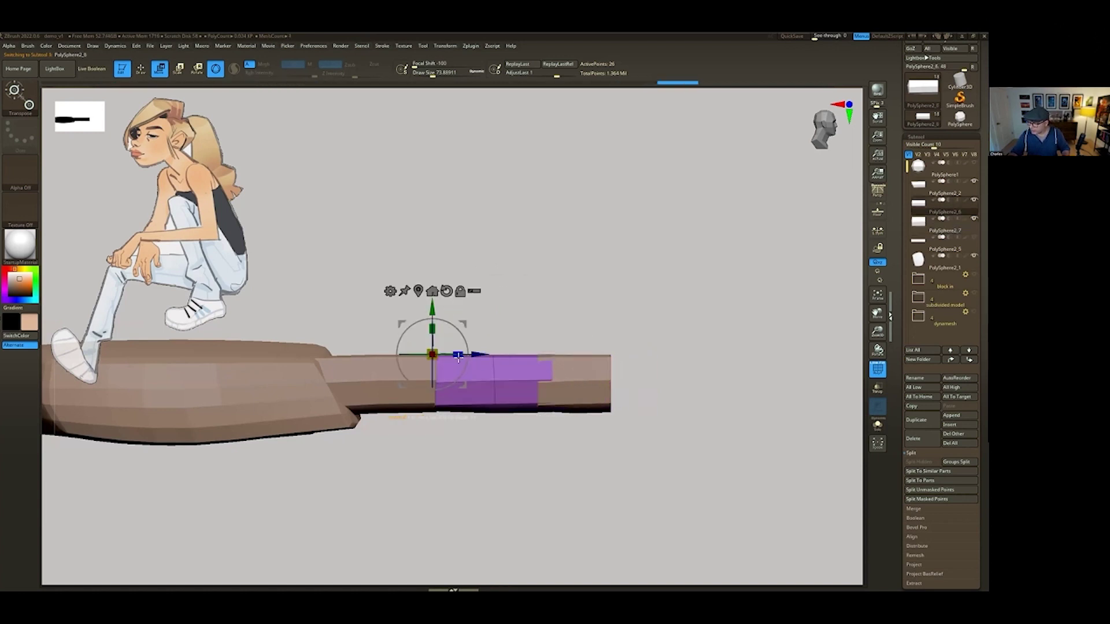
{"action": "left_click", "coordinate": [572, 382], "text": "alt"}
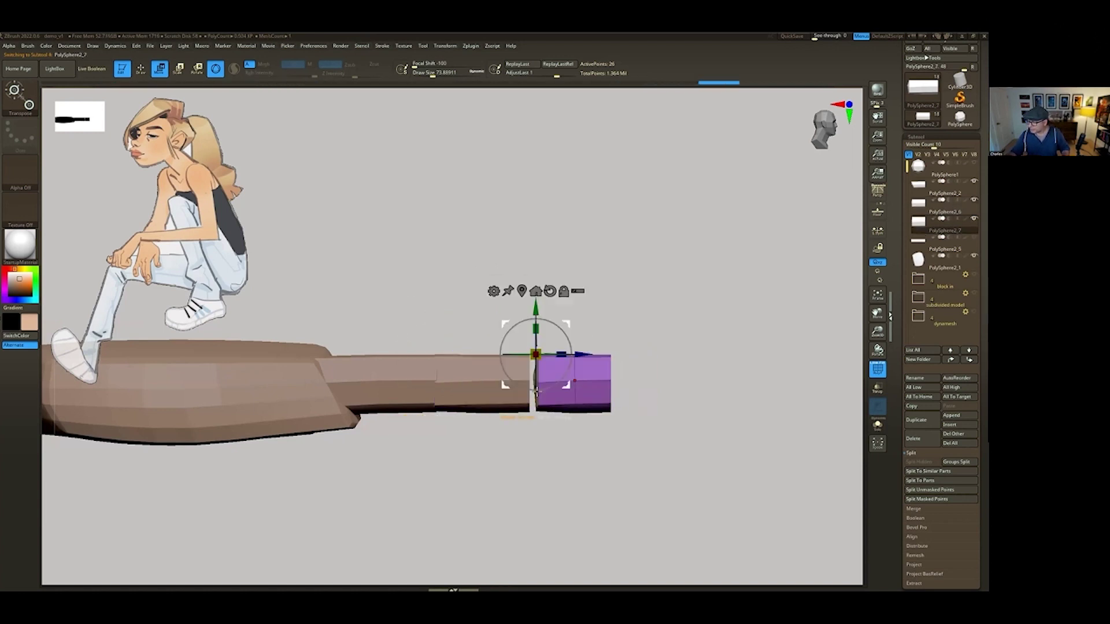
Reshape the underside of the middle finger segment with the Move brush so it tapers toward the fingertip.
{"action": "key", "text": "q"}
{"action": "left_click_drag", "start_coordinate": [439, 324], "coordinate": [436, 386]}
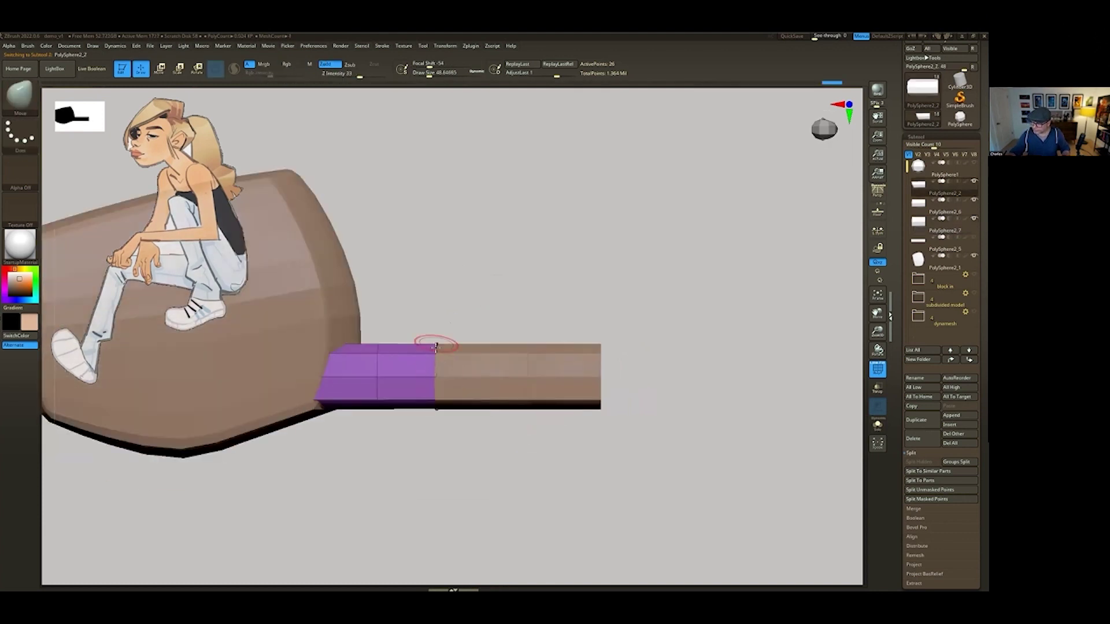
{"action": "left_click_drag", "start_coordinate": [437, 341], "coordinate": [506, 384]}
{"action": "left_click", "coordinate": [505, 384], "text": "alt"}
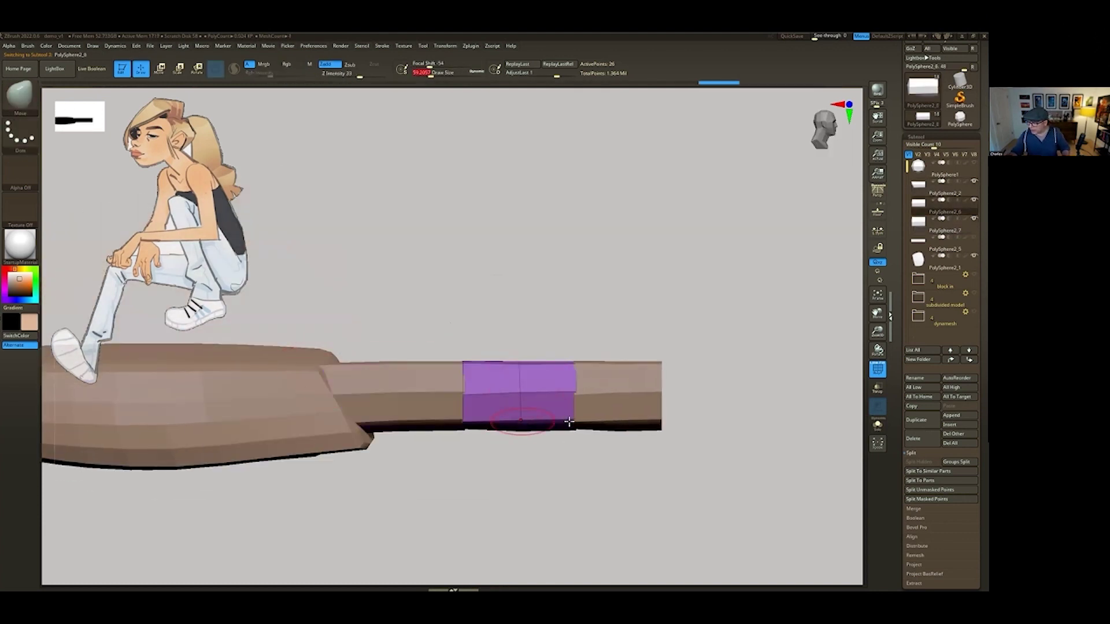
{"action": "key", "text": "space"}
{"action": "left_click_drag", "start_coordinate": [534, 424], "coordinate": [522, 426]}
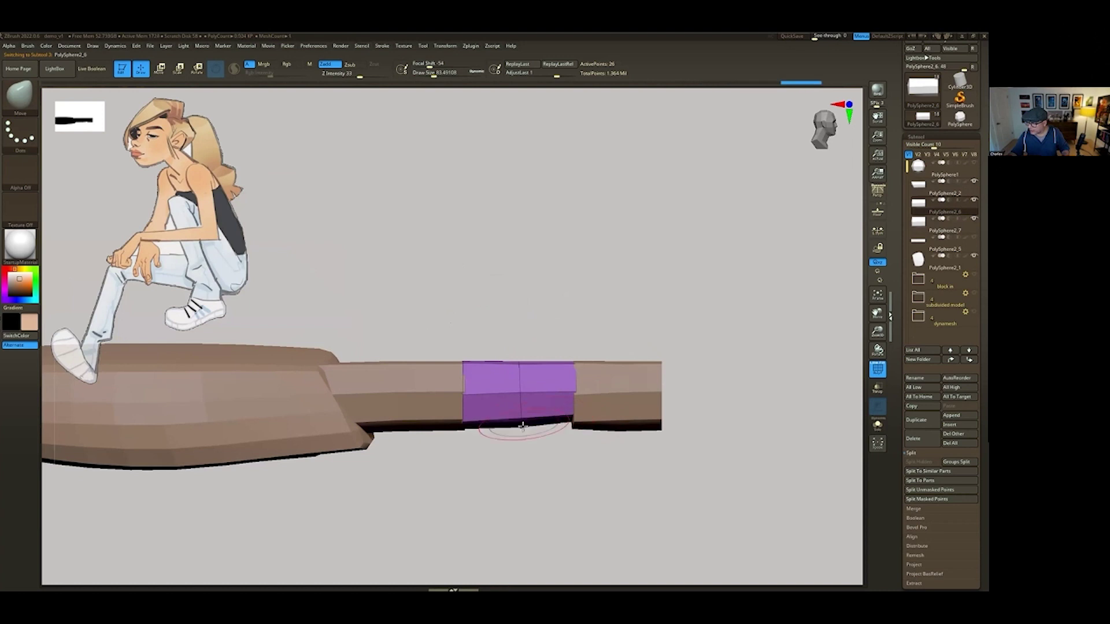
{"action": "key", "text": "ctrl+z"}
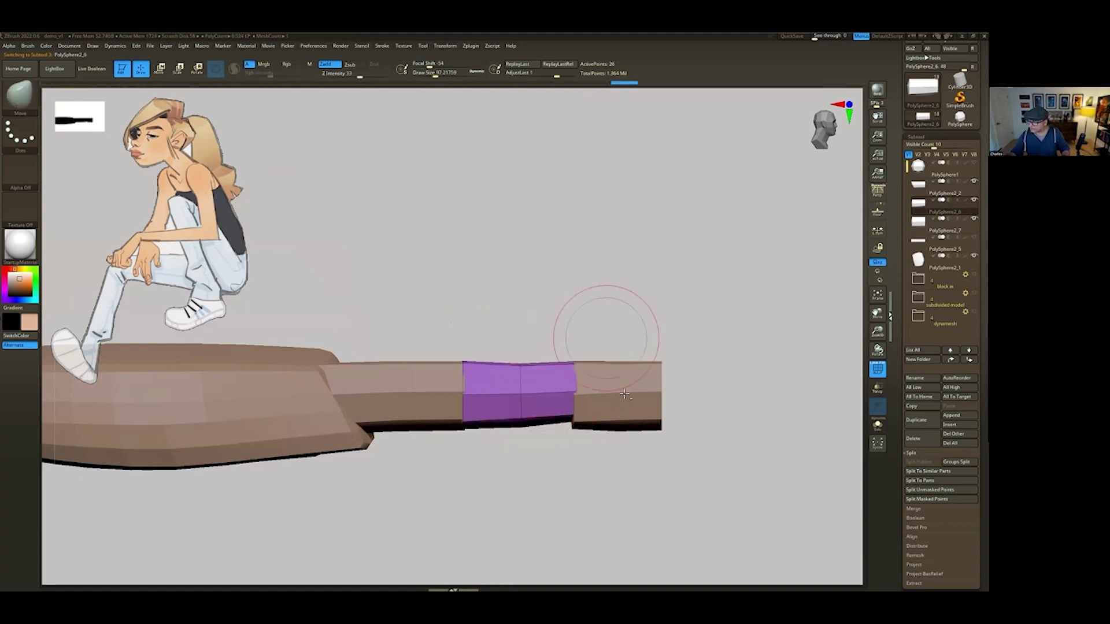
Raise the fingertip segment's underside with the Move brush so it meets the middle segment and slants up at the tip.
{"action": "left_click", "coordinate": [631, 383], "text": "alt"}
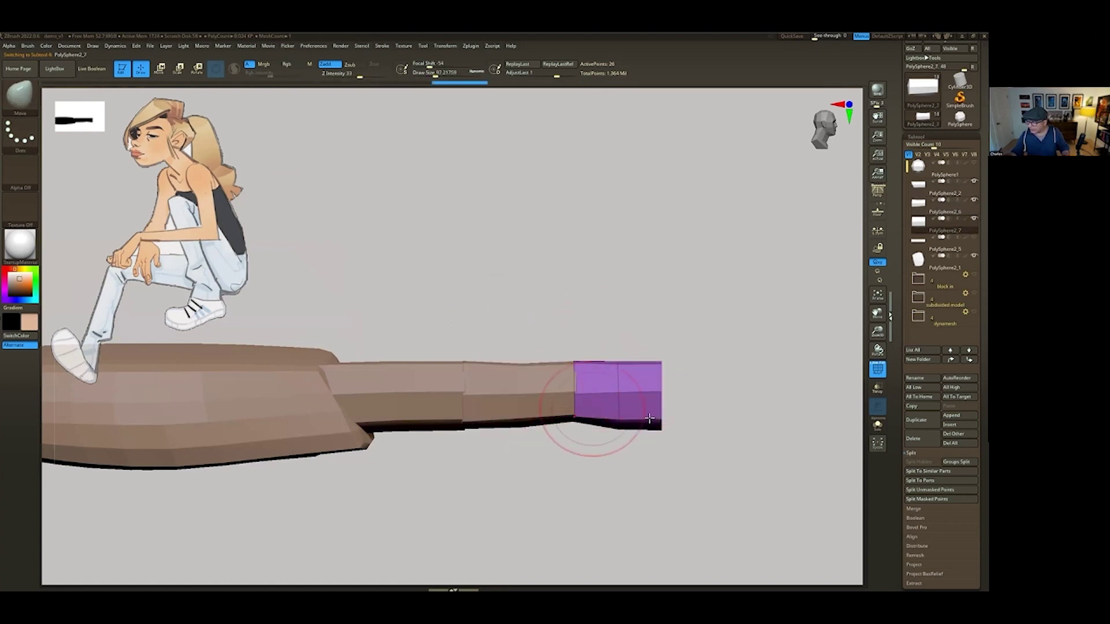
{"action": "key", "text": "space"}
{"action": "mouse_move", "coordinate": [657, 426]}
{"action": "left_mouse_down"}
{"action": "mouse_move", "coordinate": [630, 422]}
{"action": "mouse_move", "coordinate": [641, 405]}
{"action": "mouse_move", "coordinate": [616, 412]}
{"action": "mouse_move", "coordinate": [655, 393]}
{"action": "left_mouse_up"}
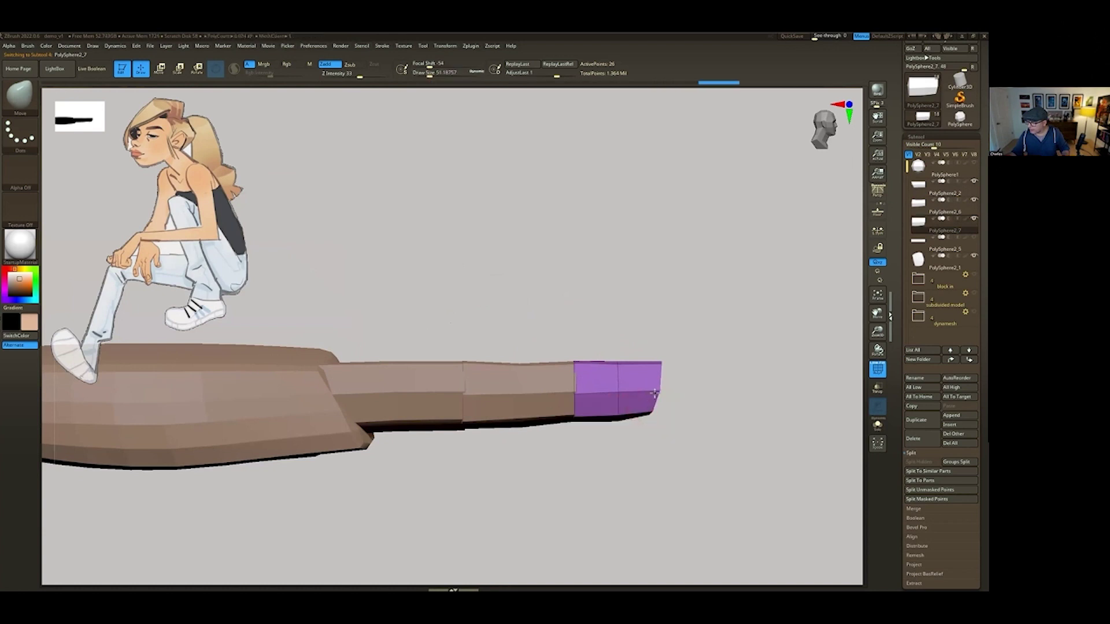
{"action": "right_click_drag", "start_coordinate": [653, 394], "coordinate": [651, 405]}
Round off the fingertip segment's outer corners with the Move brush while facing the hand from the front.
{"action": "left_click", "coordinate": [513, 419], "text": "alt"}
{"action": "key", "text": "w"}
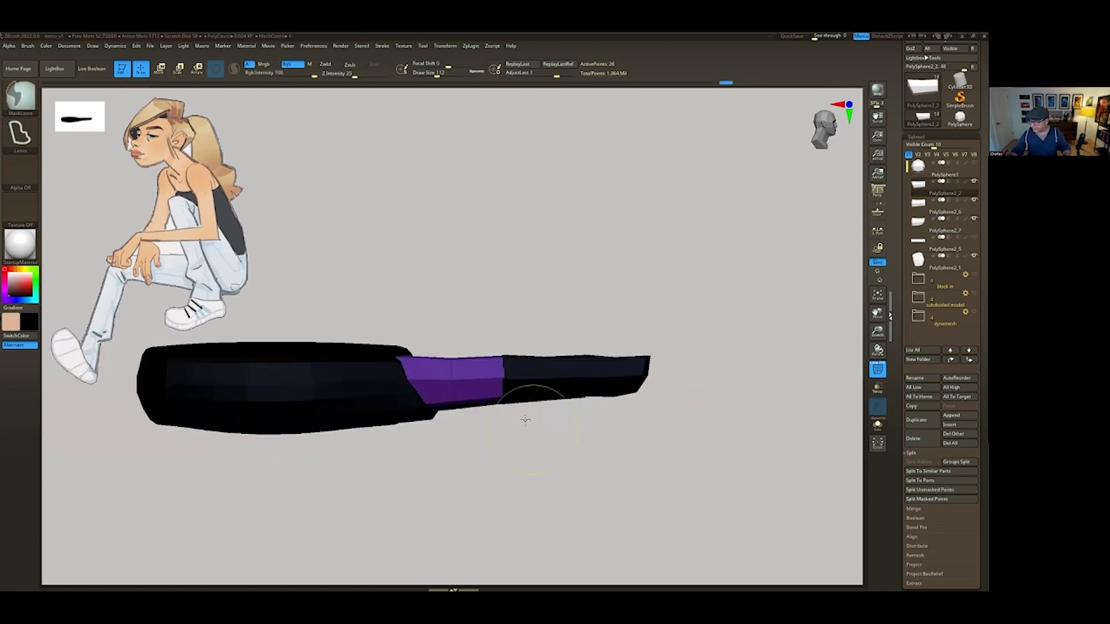
{"action": "key", "text": "q"}
{"action": "left_click", "coordinate": [585, 364], "text": "alt"}
{"action": "left_click", "coordinate": [624, 380], "text": "alt"}
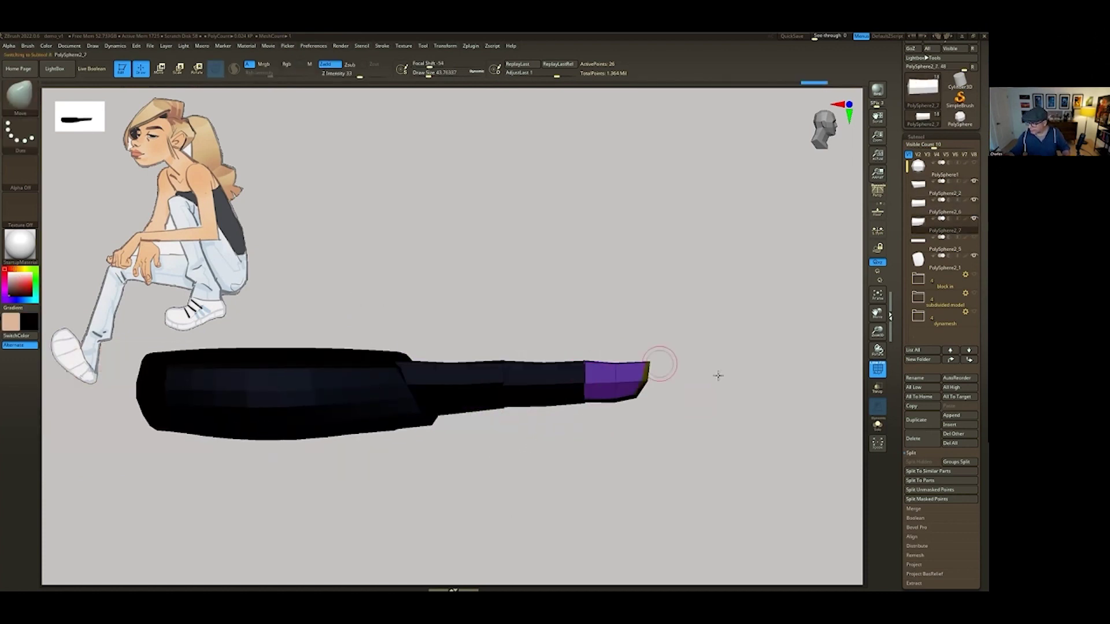
{"action": "left_click_drag", "start_coordinate": [719, 376], "coordinate": [657, 372]}
{"action": "key", "text": "space"}
{"action": "left_click_drag", "start_coordinate": [582, 333], "coordinate": [590, 334]}
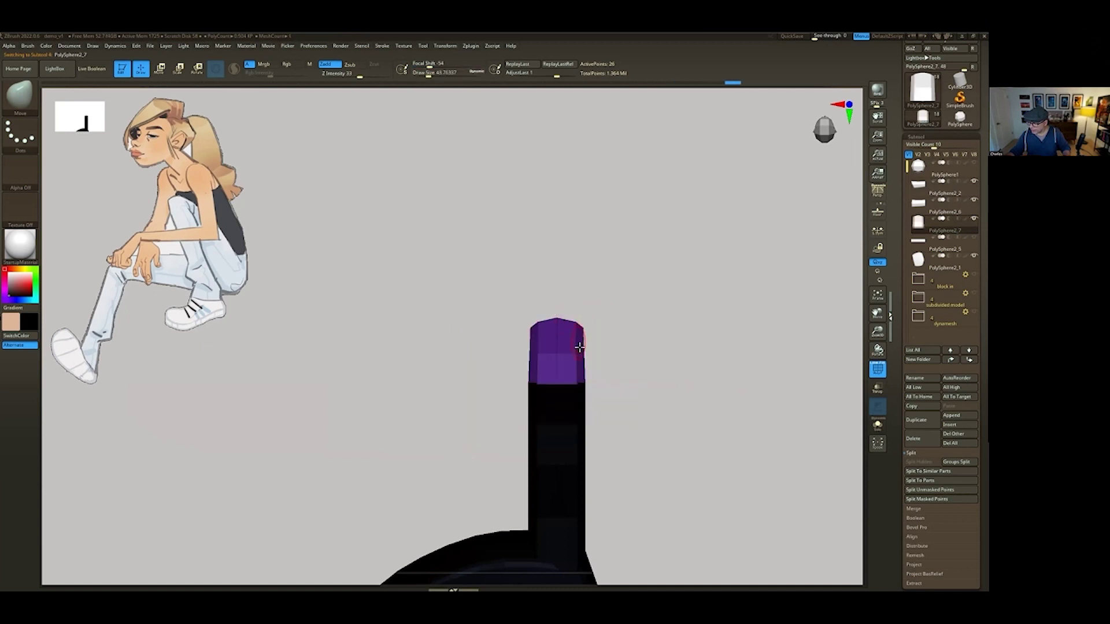
{"action": "left_click_drag", "start_coordinate": [581, 328], "coordinate": [594, 352]}
Scale the middle and fingertip segments slightly narrower with the gizmo and hide the wireframe display.
{"action": "left_click", "coordinate": [559, 411], "text": "alt"}
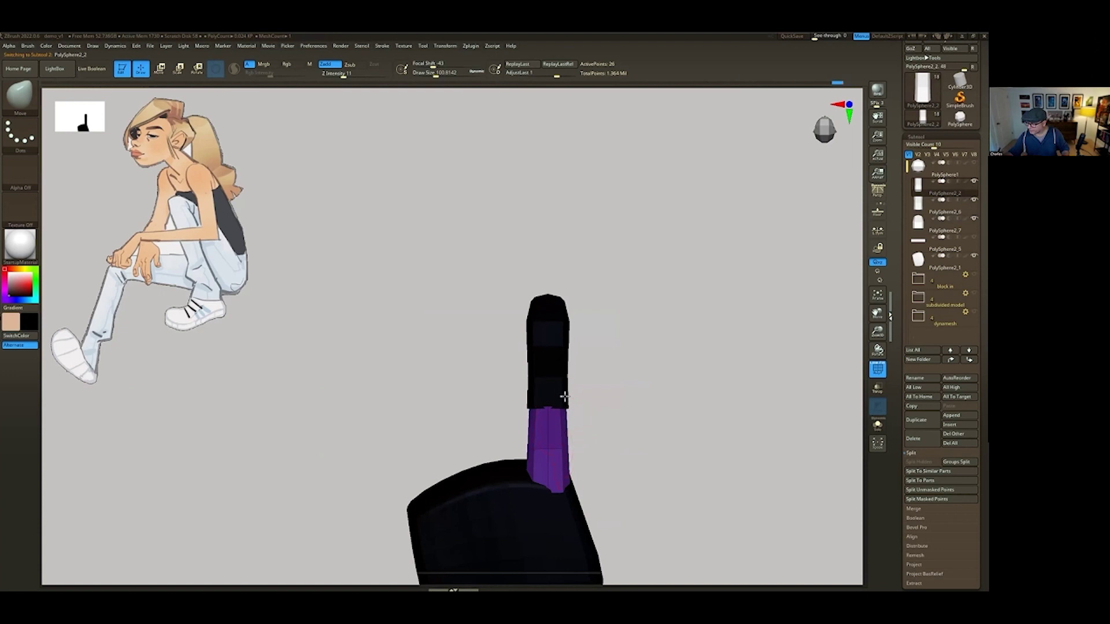
{"action": "left_click", "coordinate": [562, 378], "text": "alt"}
{"action": "key", "text": "w"}
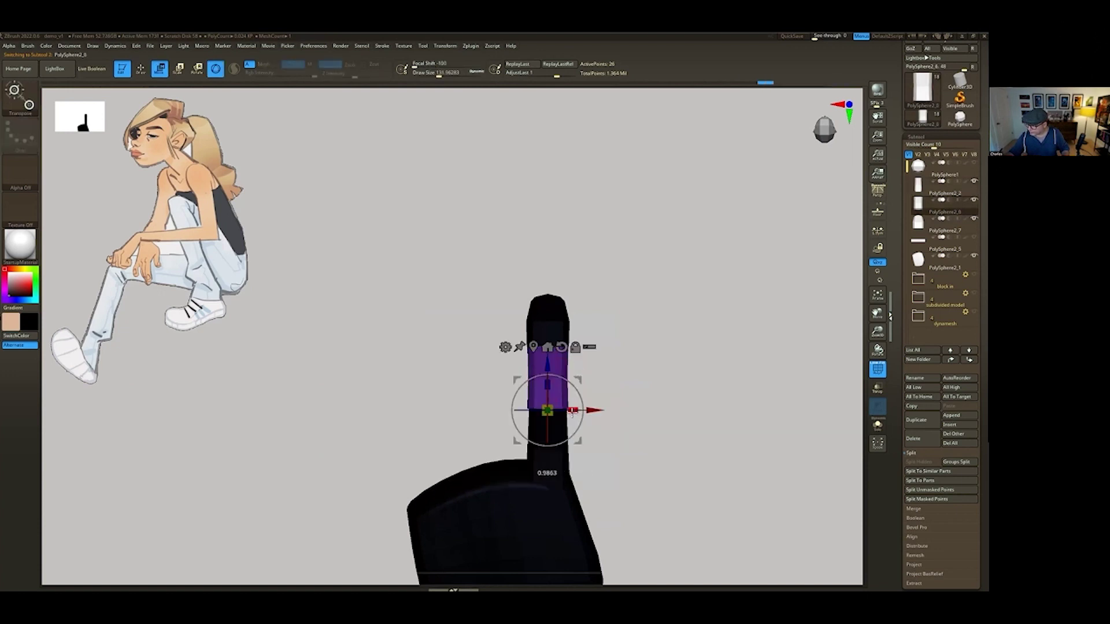
{"action": "left_click", "coordinate": [557, 315], "text": "alt"}
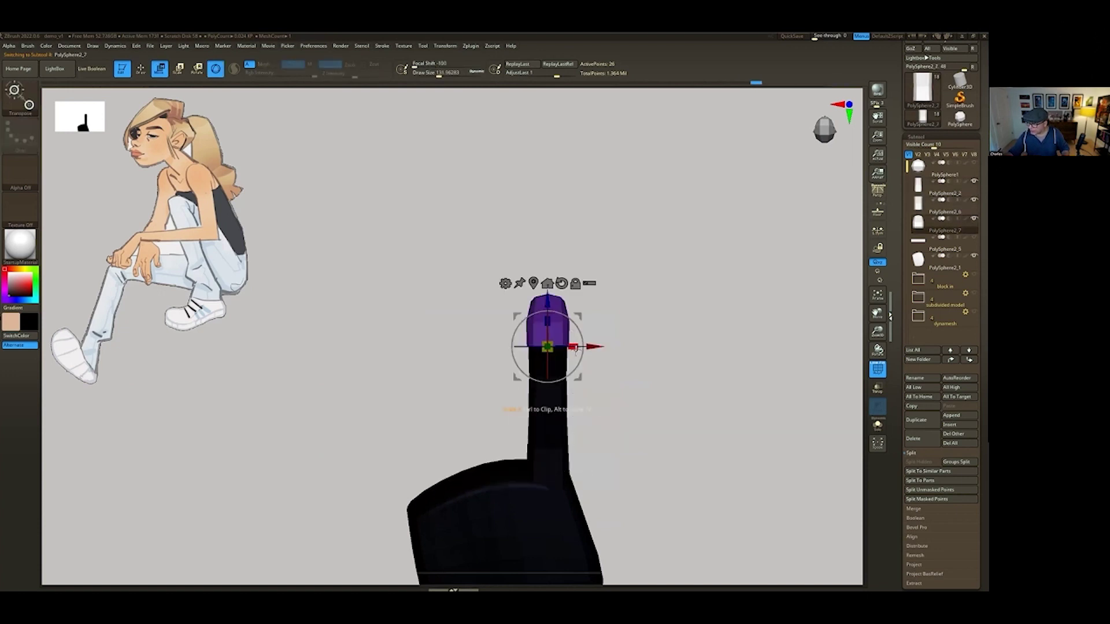
{"action": "key", "text": "q"}
{"action": "key", "text": "shift+f"}
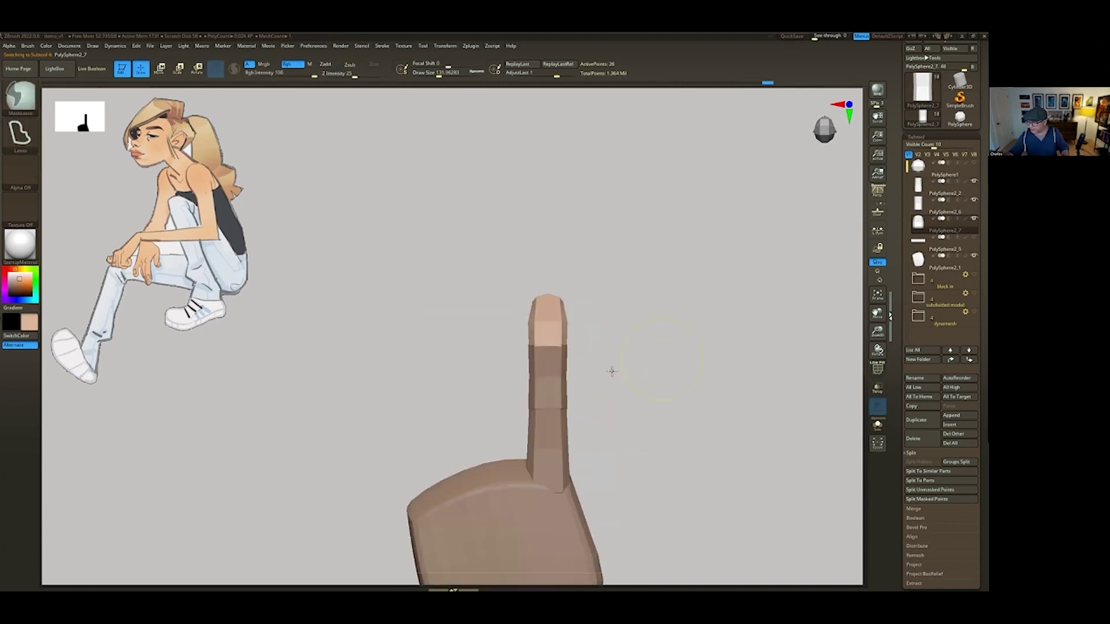
Refine the fingertip segment's profile from the side with the Move brush.
{"action": "mouse_move", "coordinate": [630, 345]}
{"action": "left_mouse_down"}
{"action": "mouse_move", "coordinate": [570, 347]}
{"action": "mouse_move", "coordinate": [584, 324]}
{"action": "left_mouse_up"}
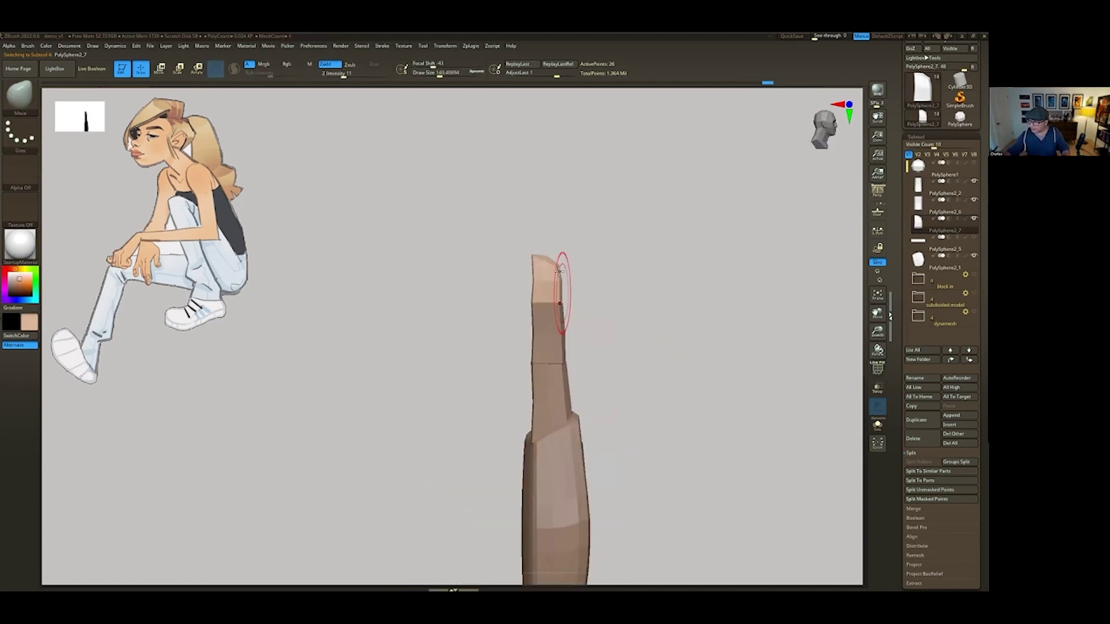
{"action": "key", "text": "s"}
{"action": "left_click_drag", "start_coordinate": [553, 274], "coordinate": [552, 264]}
{"action": "key", "text": "s"}
Pull in the lower corners of the middle finger segment with the Move brush so its ends slant at the joints.
{"action": "left_click", "coordinate": [478, 275], "text": "alt"}
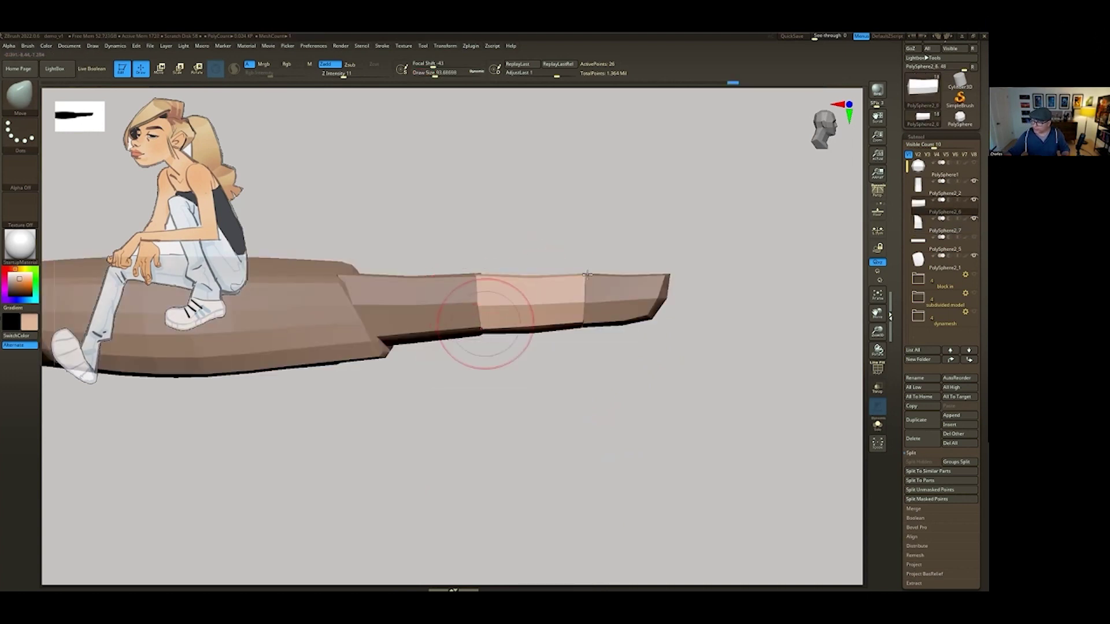
{"action": "left_click_drag", "start_coordinate": [569, 327], "coordinate": [573, 317]}
{"action": "key", "text": "space"}
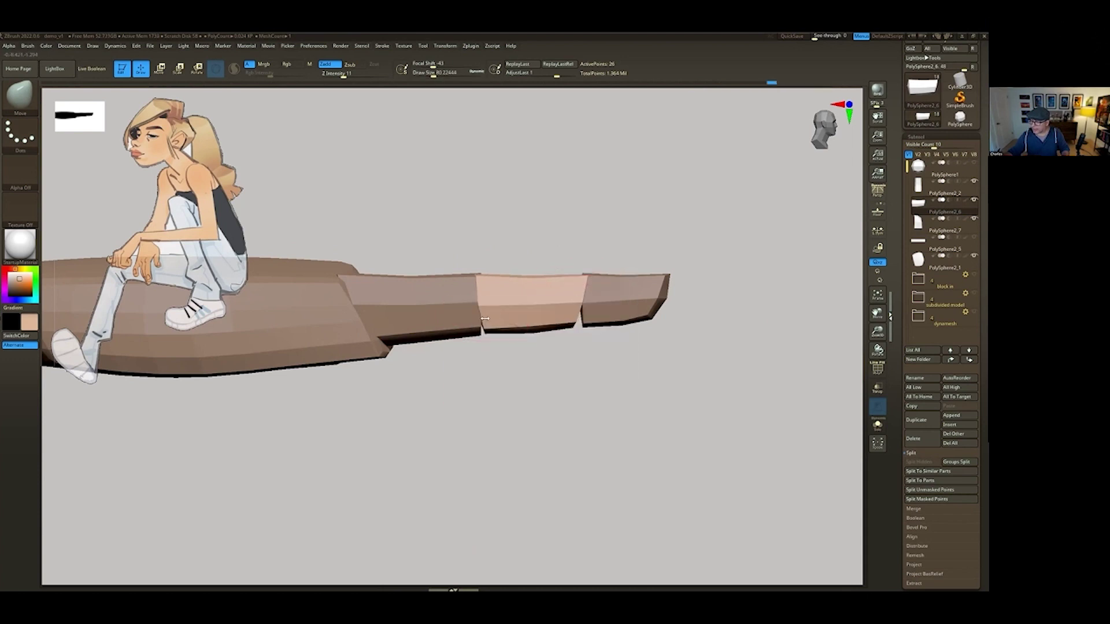
{"action": "key", "text": "space"}
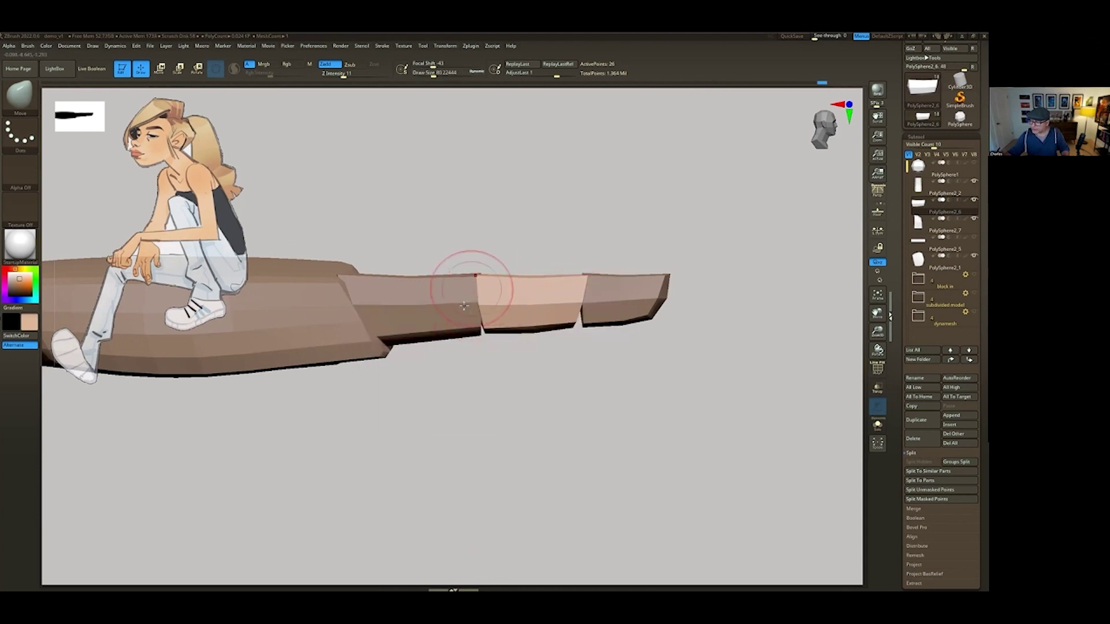
{"action": "key", "text": "space"}
Extend the lower edges of the base and fingertip segments with the Move brush to close the gaps against the middle segment.
{"action": "left_click", "coordinate": [468, 279], "text": "alt"}
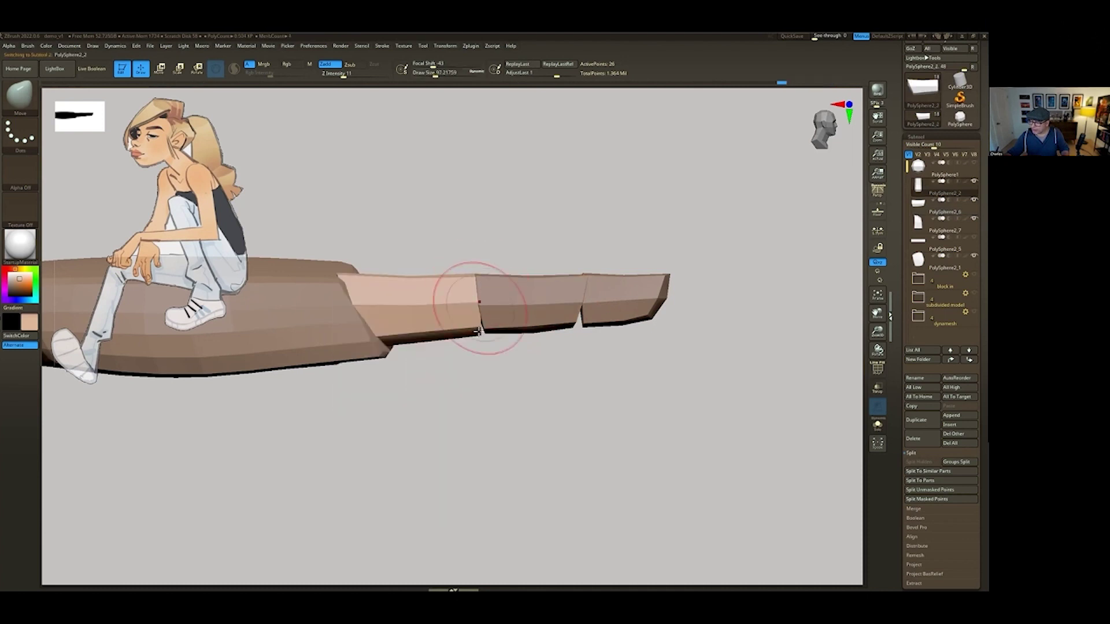
{"action": "key", "text": "space"}
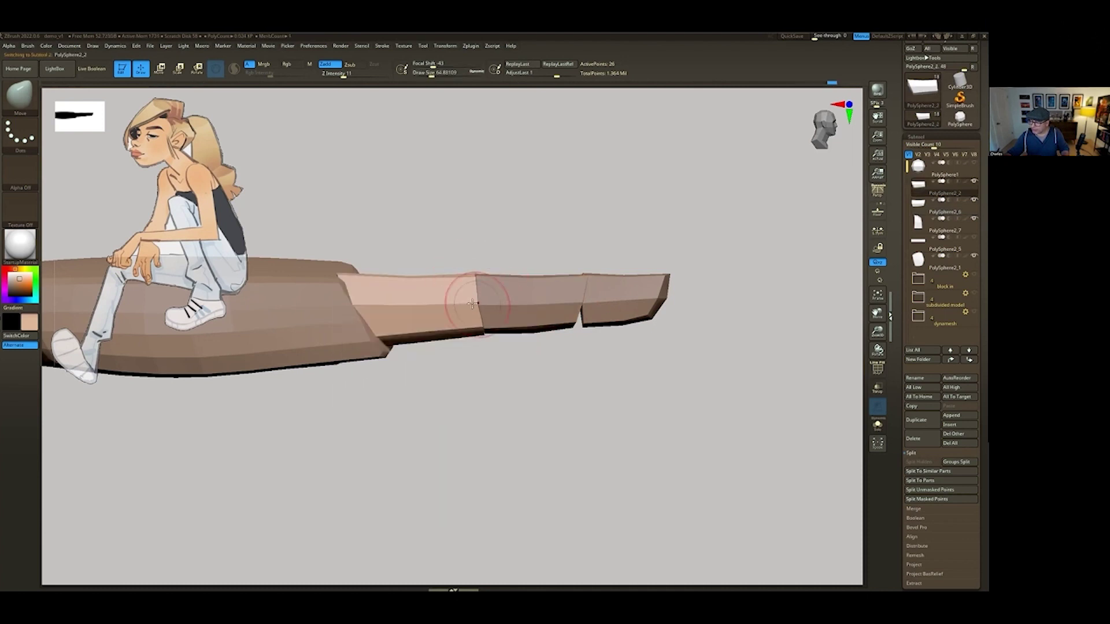
{"action": "key", "text": "space"}
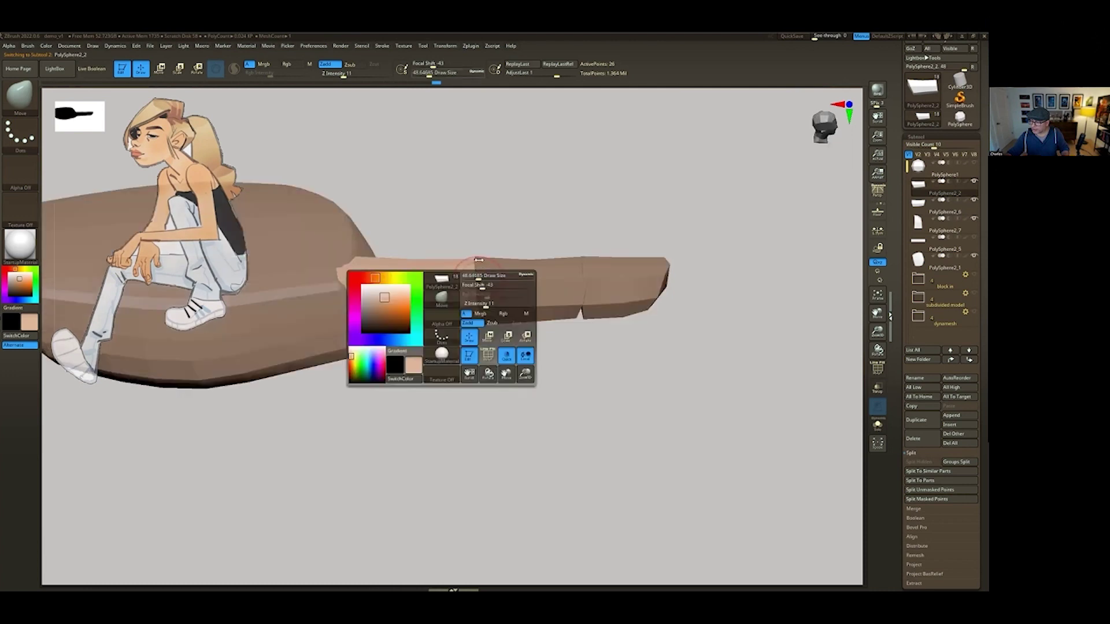
{"action": "left_click", "coordinate": [588, 317], "text": "alt"}
{"action": "key", "text": "bracketright"}
{"action": "key", "text": "bracketright"}
{"action": "key", "text": "bracketright"}
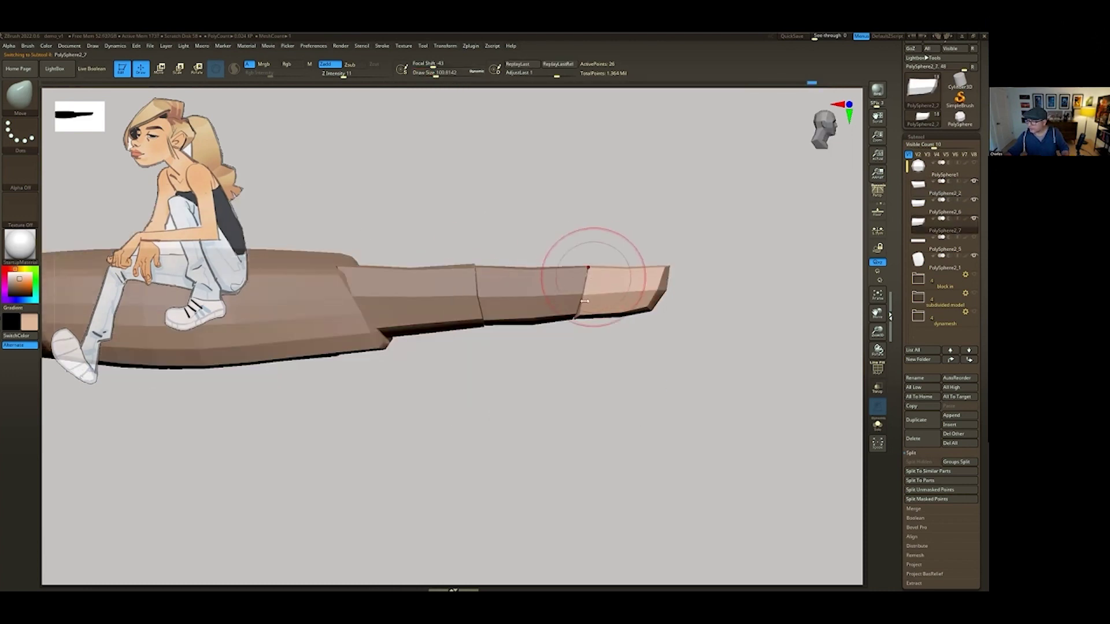
{"action": "key", "text": "space"}
{"action": "left_click_drag", "start_coordinate": [604, 313], "coordinate": [572, 315]}
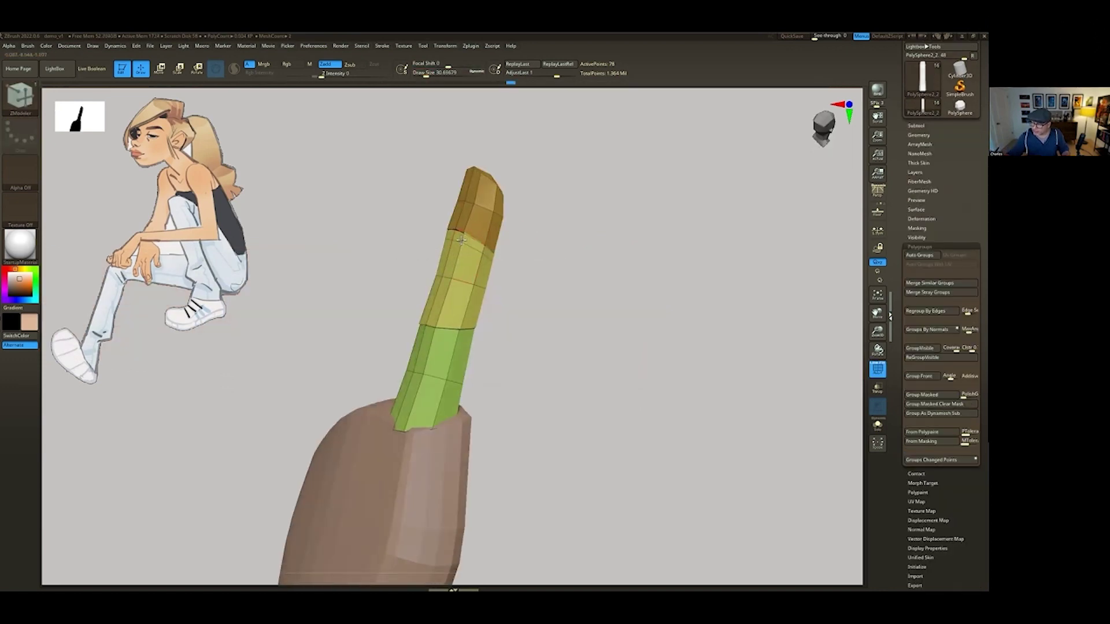
Insert supporting edge loops with ZModeler near the joints and ends of the three finger segments.
{"action": "left_click_drag", "start_coordinate": [462, 237], "coordinate": [433, 333]}
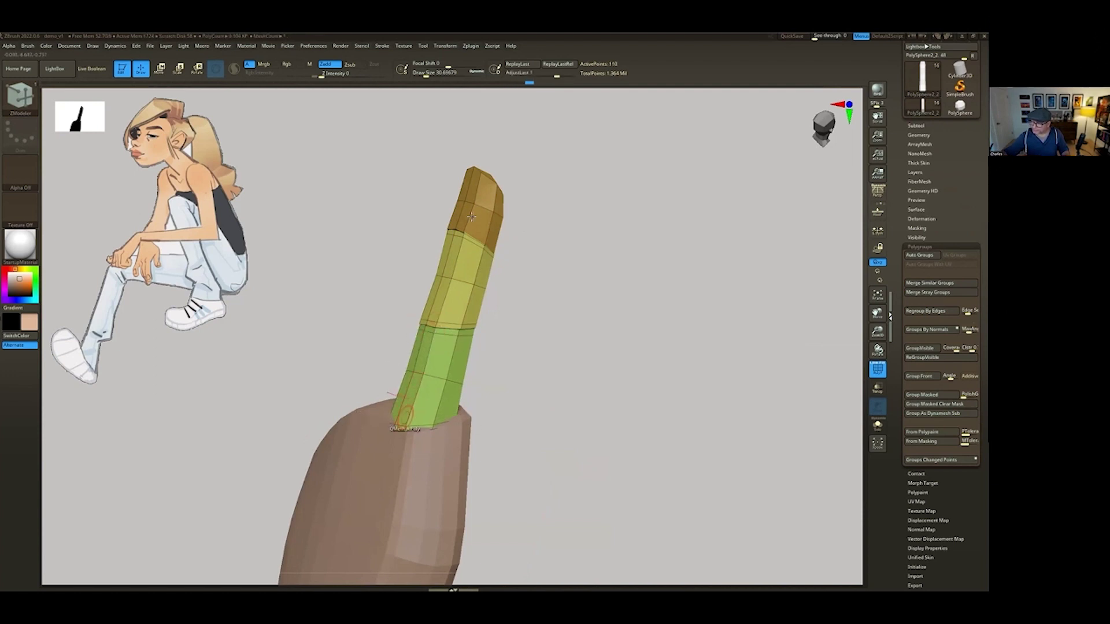
{"action": "left_click", "coordinate": [480, 179]}
{"action": "left_click_drag", "start_coordinate": [566, 271], "coordinate": [521, 251]}
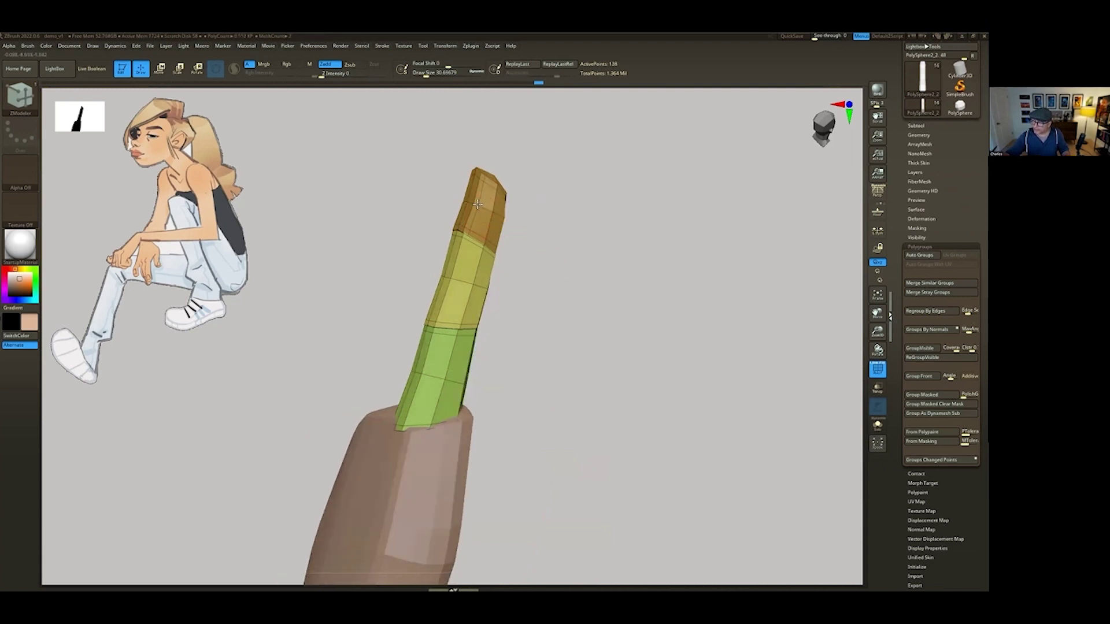
{"action": "left_click", "coordinate": [474, 220]}
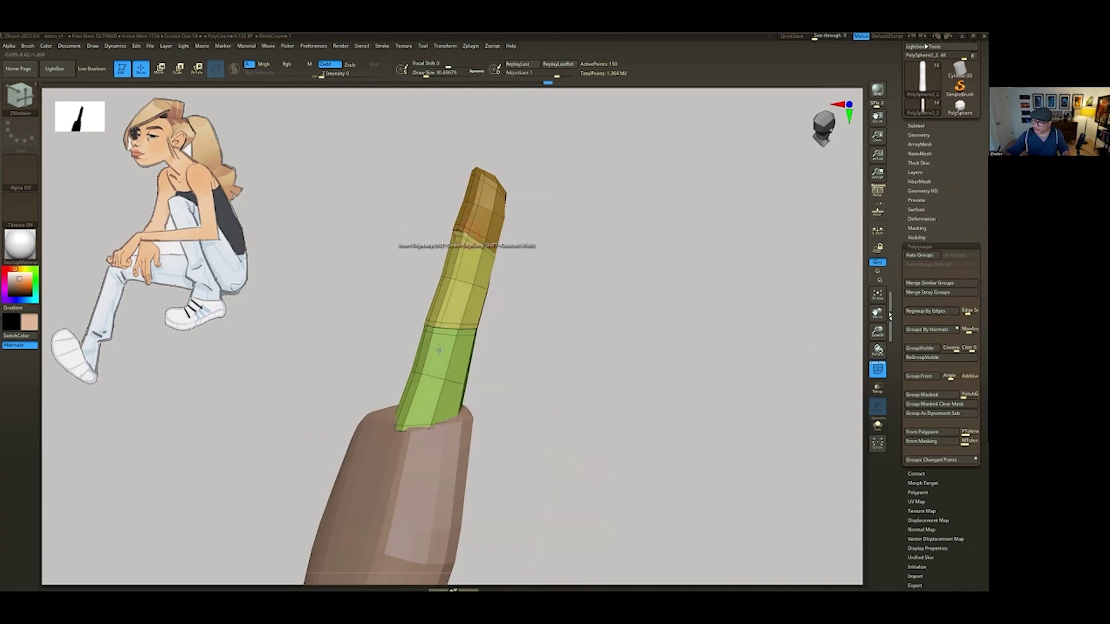
{"action": "left_click", "coordinate": [429, 376]}
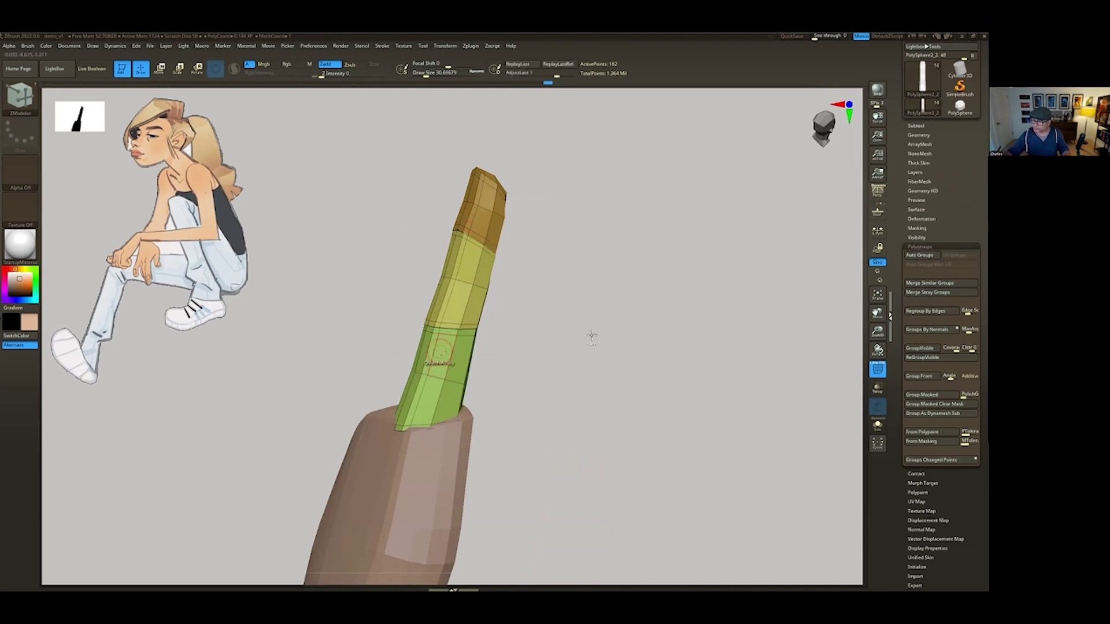
Mask the base and fingertip segments and shape the middle segment's ends with the Move brush.
{"action": "mouse_move", "coordinate": [591, 335]}
{"action": "left_mouse_down"}
{"action": "mouse_move", "coordinate": [667, 369]}
{"action": "mouse_move", "coordinate": [644, 417]}
{"action": "mouse_move", "coordinate": [571, 447]}
{"action": "mouse_move", "coordinate": [508, 373]}
{"action": "mouse_move", "coordinate": [564, 388]}
{"action": "left_mouse_up"}
{"action": "key", "text": "shift+f"}
{"action": "key", "text": "b"}
{"action": "key", "text": "m"}
{"action": "key", "text": "v"}
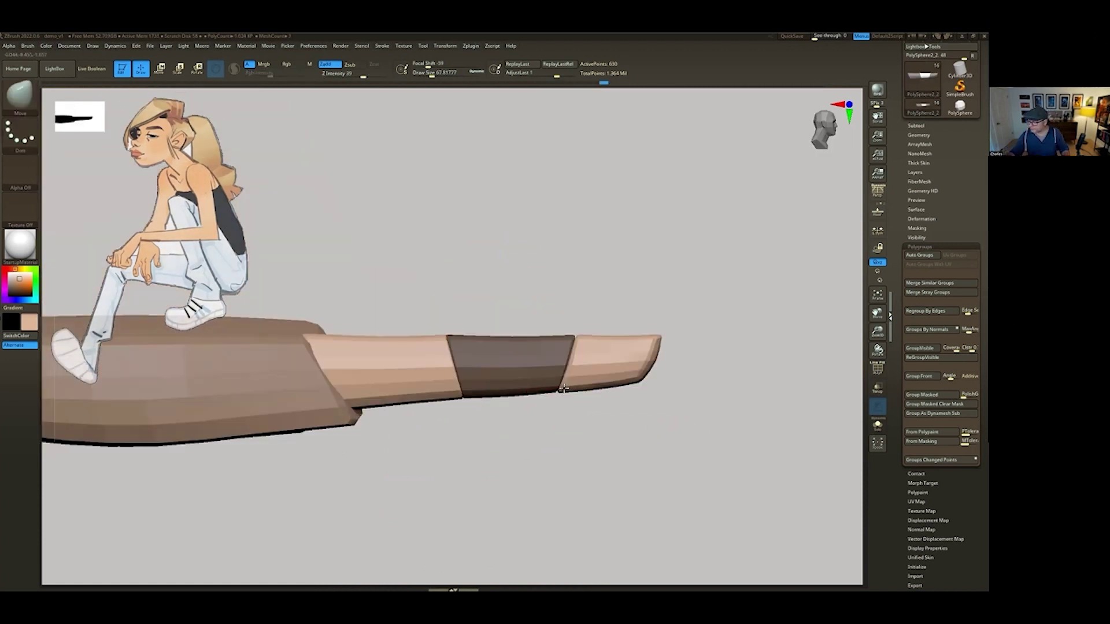
{"action": "key", "text": "ctrl+i"}
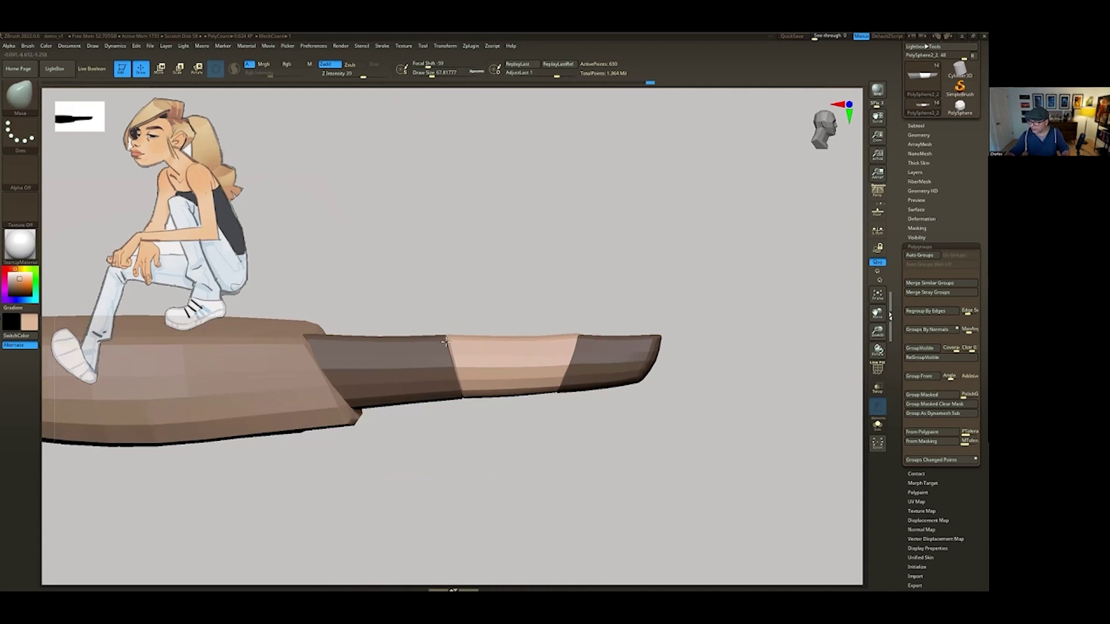
{"action": "mouse_move", "coordinate": [492, 308]}
{"action": "left_mouse_down"}
{"action": "mouse_move", "coordinate": [582, 328]}
{"action": "mouse_move", "coordinate": [543, 347]}
{"action": "mouse_move", "coordinate": [452, 345]}
{"action": "mouse_move", "coordinate": [464, 278]}
{"action": "left_mouse_up"}
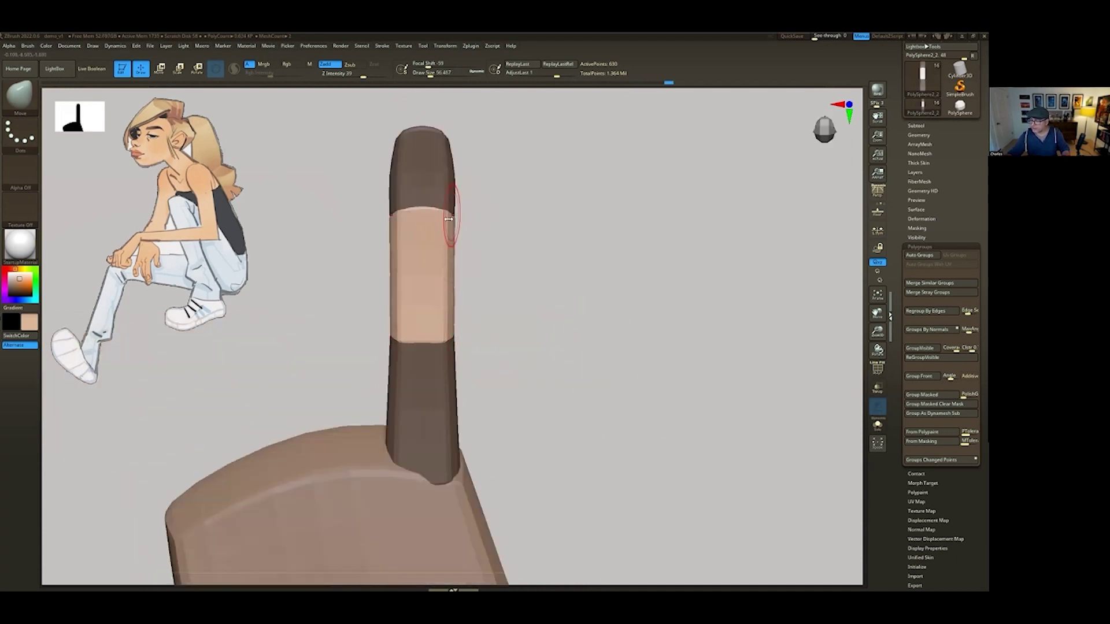
{"action": "right_click_drag", "start_coordinate": [448, 219], "coordinate": [439, 216]}
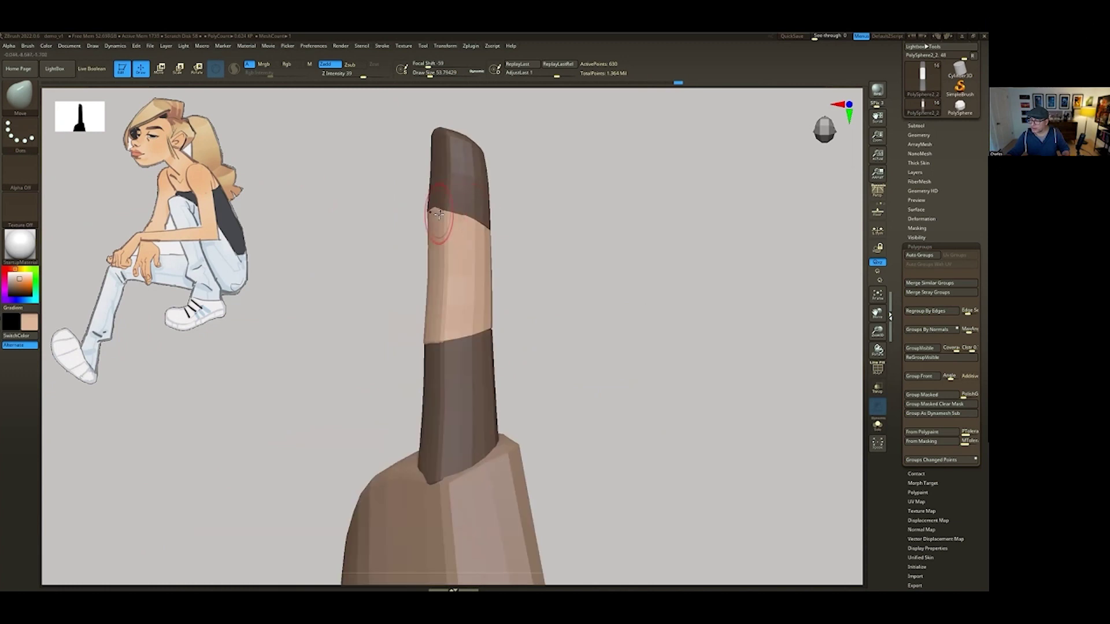
Invert the mask to work on the base and fingertip, then clear it and refine the finger's outline with the Move brush.
{"action": "left_click", "coordinate": [520, 188], "text": "ctrl"}
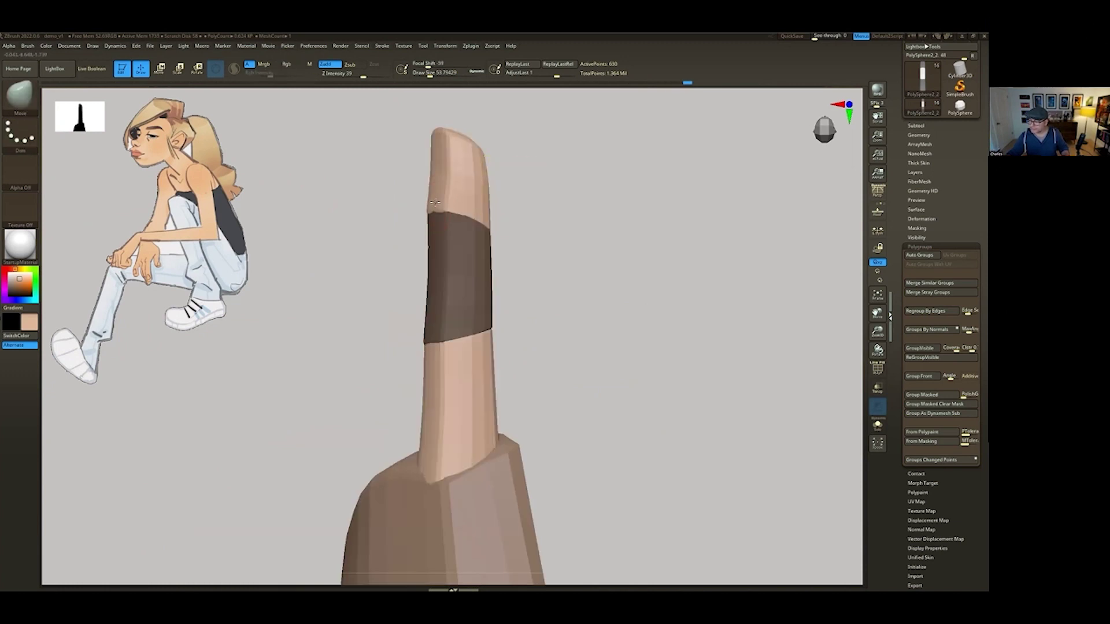
{"action": "left_click_drag", "start_coordinate": [540, 199], "coordinate": [421, 236], "text": "shift"}
{"action": "key", "text": "space"}
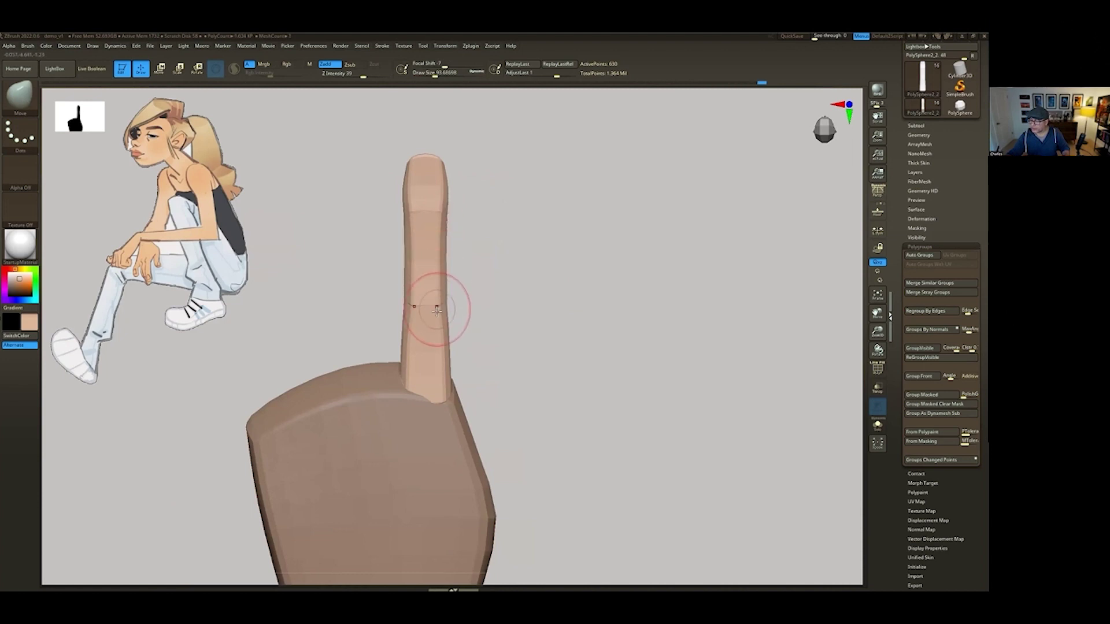
{"action": "key", "text": "space"}
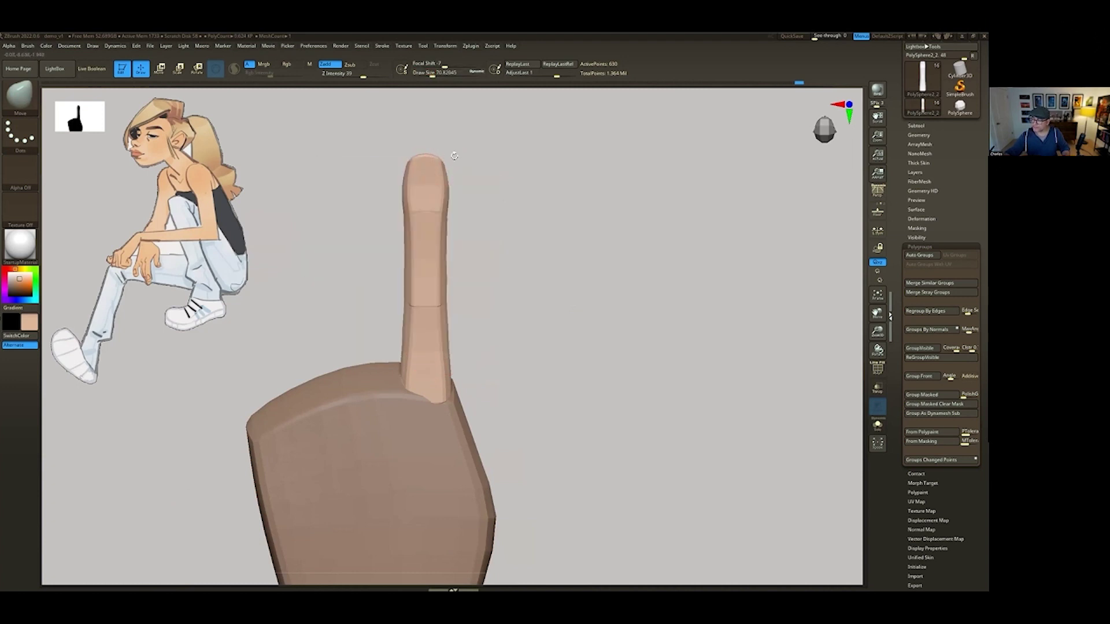
{"action": "mouse_move", "coordinate": [454, 156]}
{"action": "left_mouse_down"}
{"action": "mouse_move", "coordinate": [466, 228]}
{"action": "mouse_move", "coordinate": [522, 282]}
{"action": "mouse_move", "coordinate": [469, 237]}
{"action": "mouse_move", "coordinate": [464, 273]}
{"action": "left_mouse_up"}
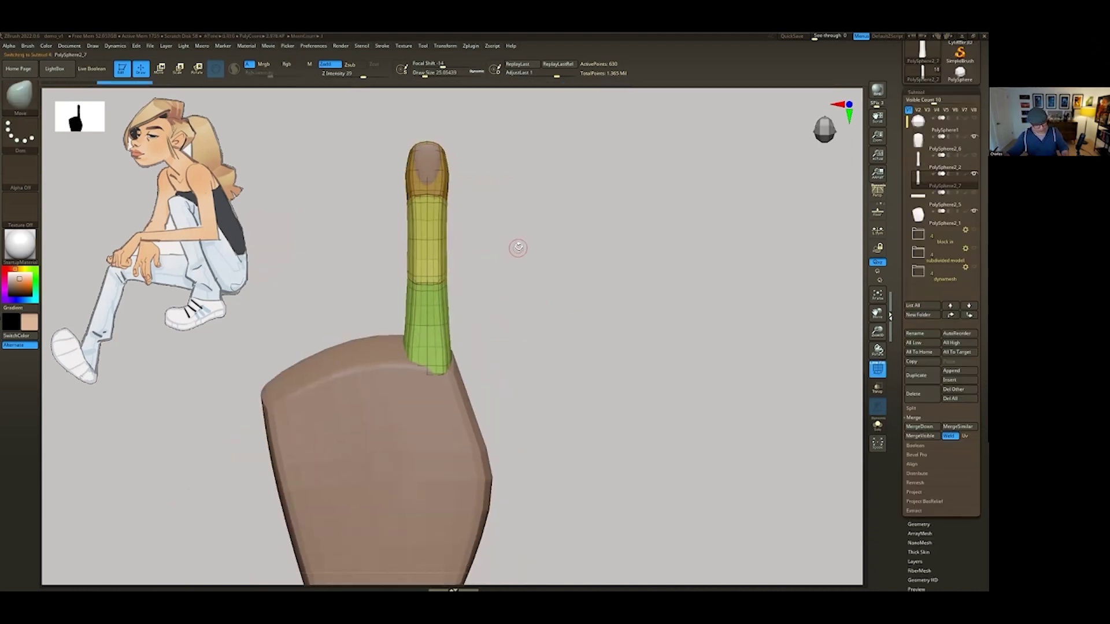
Convert the finger segments to a DynaMesh, keeping their polygroups, and show the wireframe.
{"action": "key", "text": "shift+f"}
{"action": "mouse_move", "coordinate": [520, 245]}
{"action": "left_mouse_down"}
{"action": "mouse_move", "coordinate": [496, 258]}
{"action": "mouse_move", "coordinate": [524, 262]}
{"action": "mouse_move", "coordinate": [509, 250]}
{"action": "left_mouse_up"}
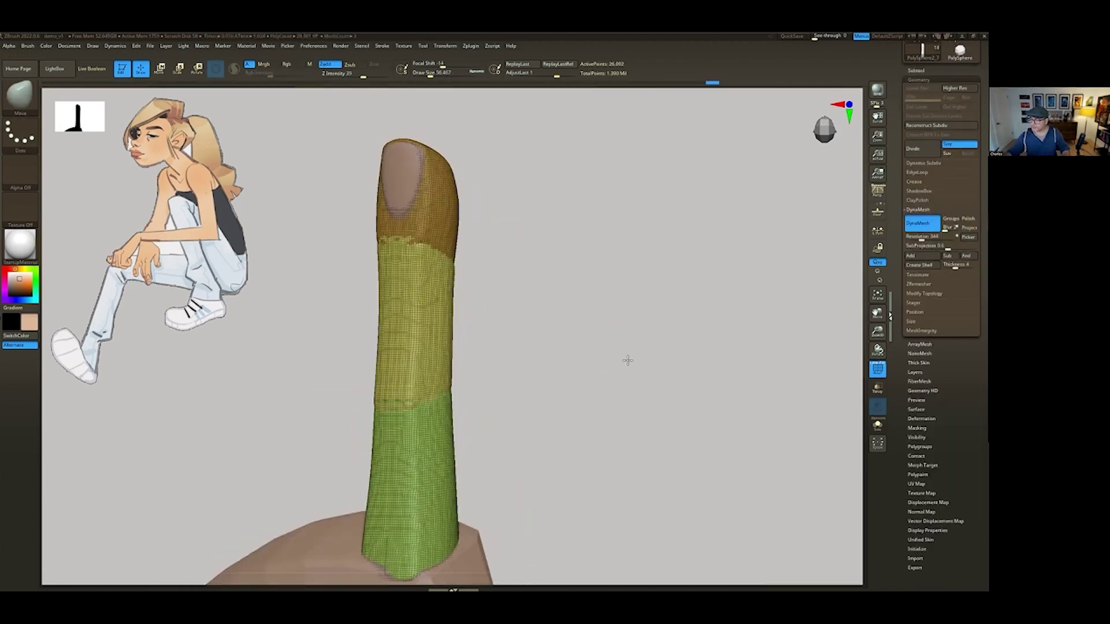
Hide the finger's wireframe and smooth the creases at the two joints between its segments with the Smooth brush.
{"action": "mouse_move", "coordinate": [627, 359]}
{"action": "left_mouse_down"}
{"action": "mouse_move", "coordinate": [650, 347]}
{"action": "mouse_move", "coordinate": [612, 352]}
{"action": "mouse_move", "coordinate": [638, 353]}
{"action": "mouse_move", "coordinate": [634, 329]}
{"action": "mouse_move", "coordinate": [505, 310]}
{"action": "mouse_move", "coordinate": [474, 324]}
{"action": "left_mouse_up"}
{"action": "key", "text": "f"}
{"action": "key", "text": "shift+f"}
{"action": "key", "text": "space"}
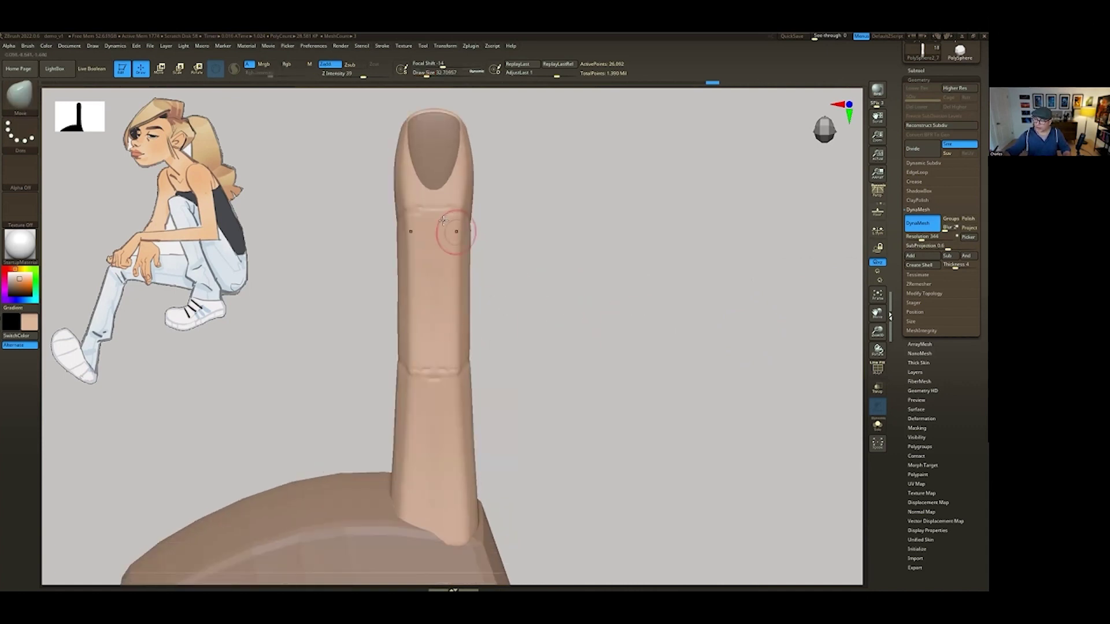
{"action": "key", "text": "shift"}
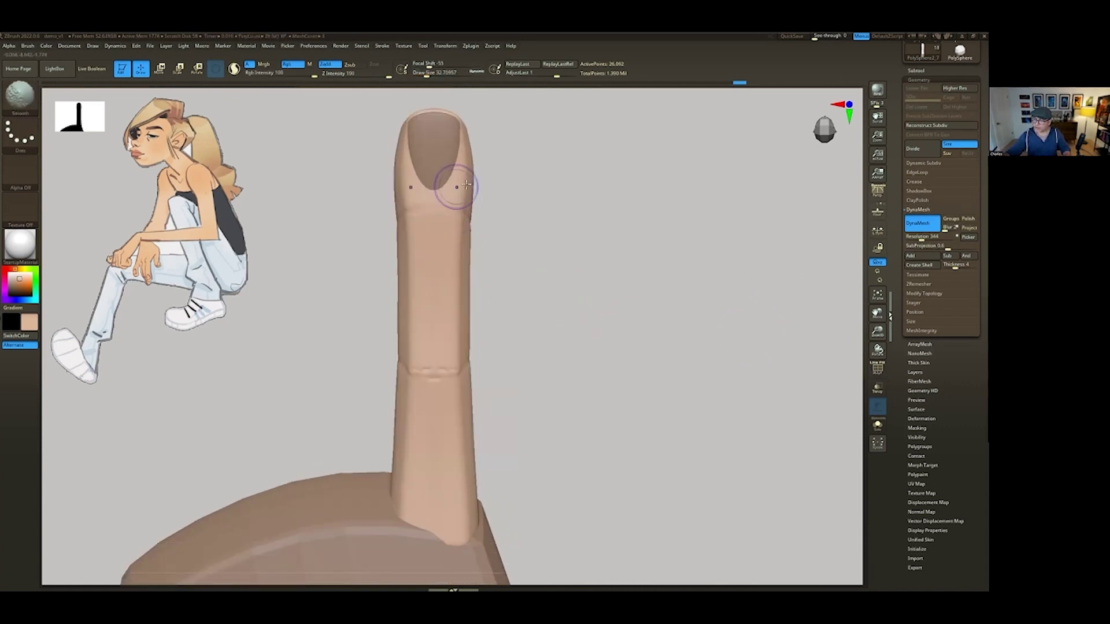
{"action": "left_click_drag", "start_coordinate": [466, 184], "coordinate": [466, 224], "text": "shift"}
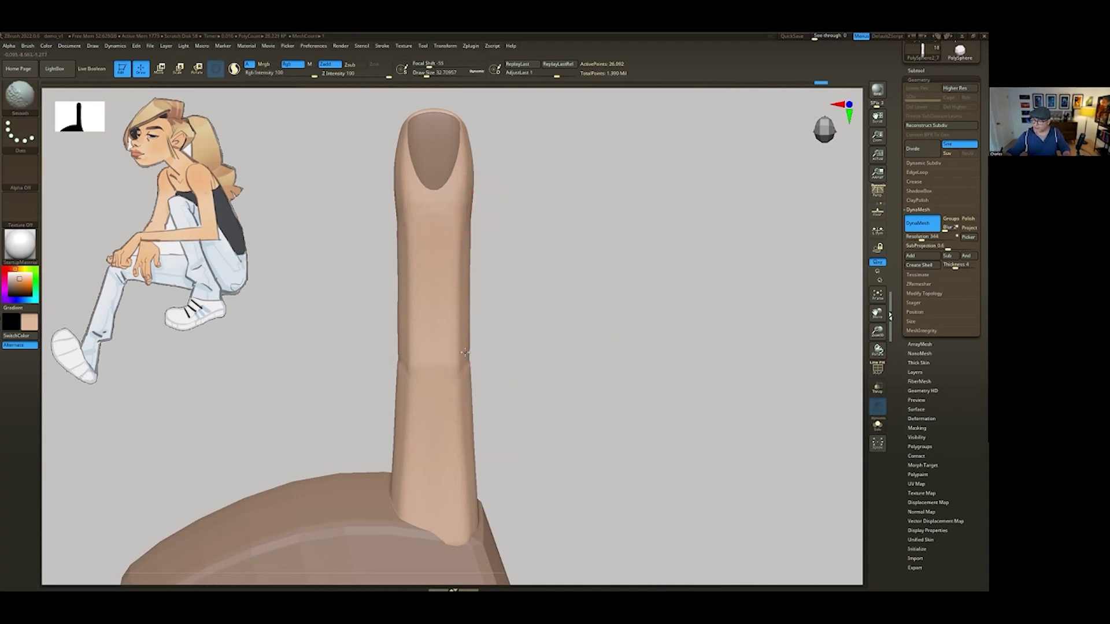
{"action": "key", "text": "ctrl+z"}
{"action": "left_click_drag", "start_coordinate": [466, 138], "coordinate": [478, 341]}
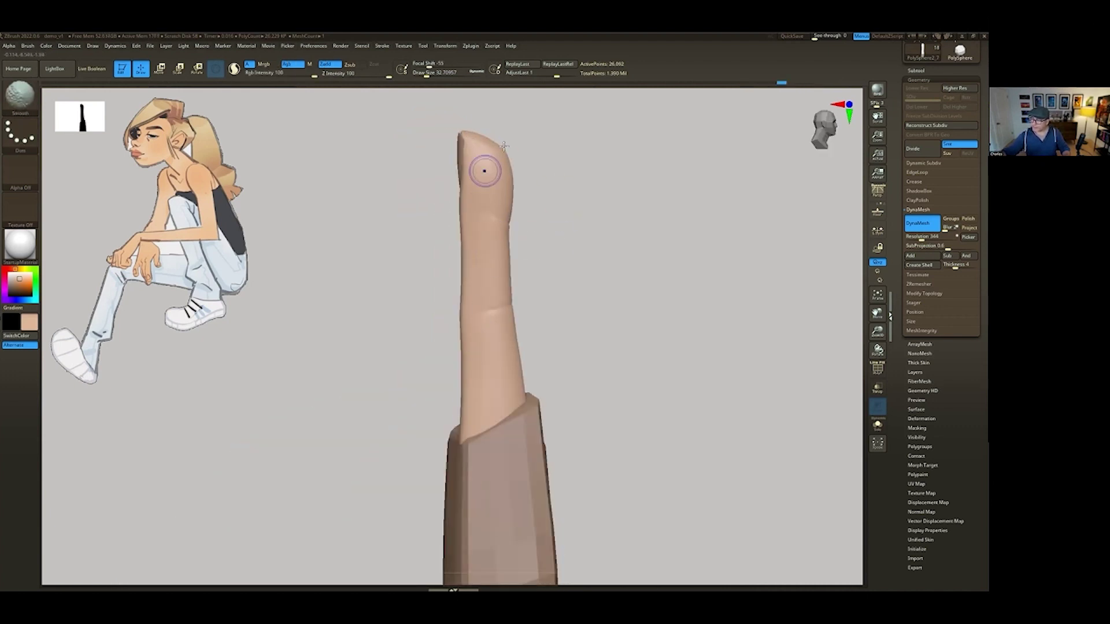
{"action": "left_click_drag", "start_coordinate": [504, 147], "coordinate": [530, 191]}
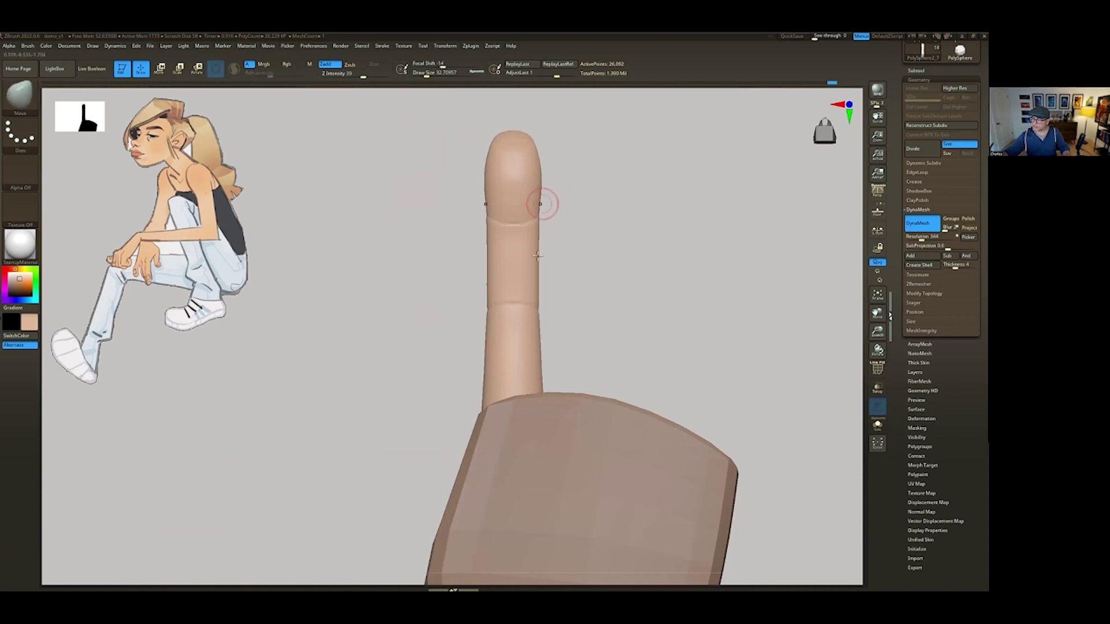
Undo and redo the latest strokes on the finger.
{"action": "key", "text": "ctrl+z"}
{"action": "key", "text": "ctrl+shift+z"}
{"action": "key", "text": "ctrl+shift+z"}
{"action": "key", "text": "ctrl+shift+z"}
{"action": "key", "text": "ctrl+shift+z"}
{"action": "key", "text": "ctrl+shift+z"}
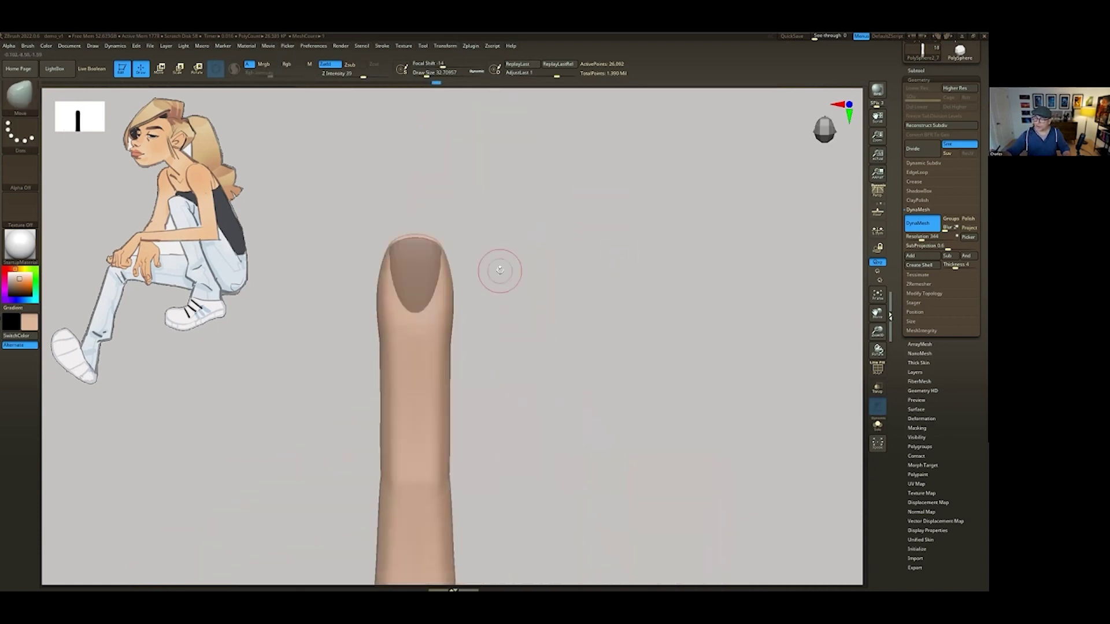
Carve the skin along the nail's edge with the DamStandard brush and smooth the area around it.
{"action": "left_click", "coordinate": [20, 98]}
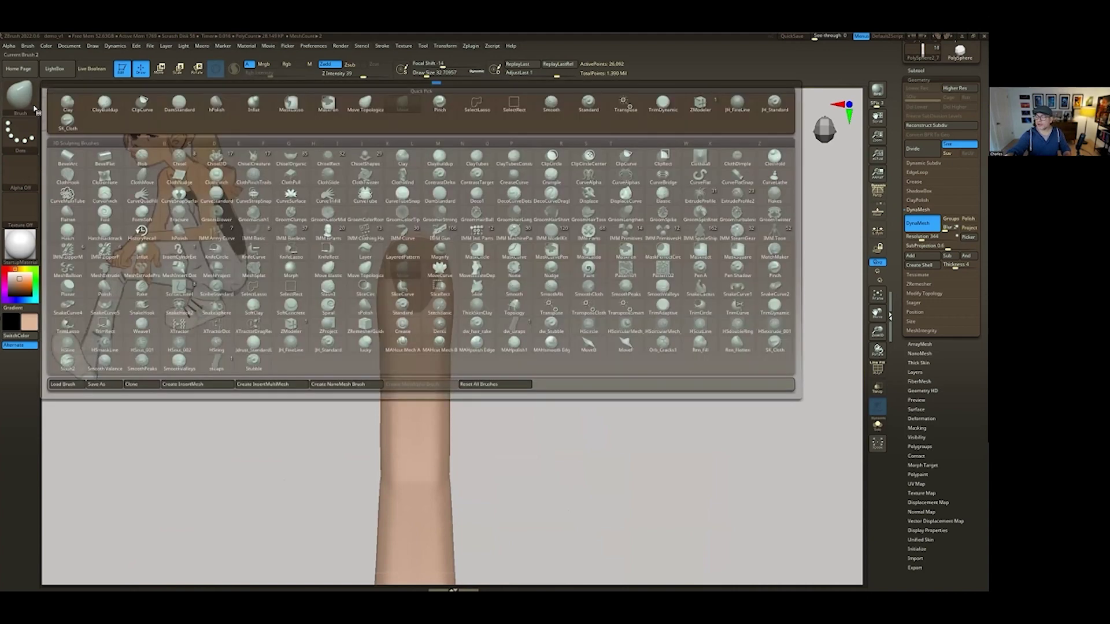
{"action": "key", "text": "d"}
{"action": "key", "text": "s"}
{"action": "key", "text": "ctrl+z"}
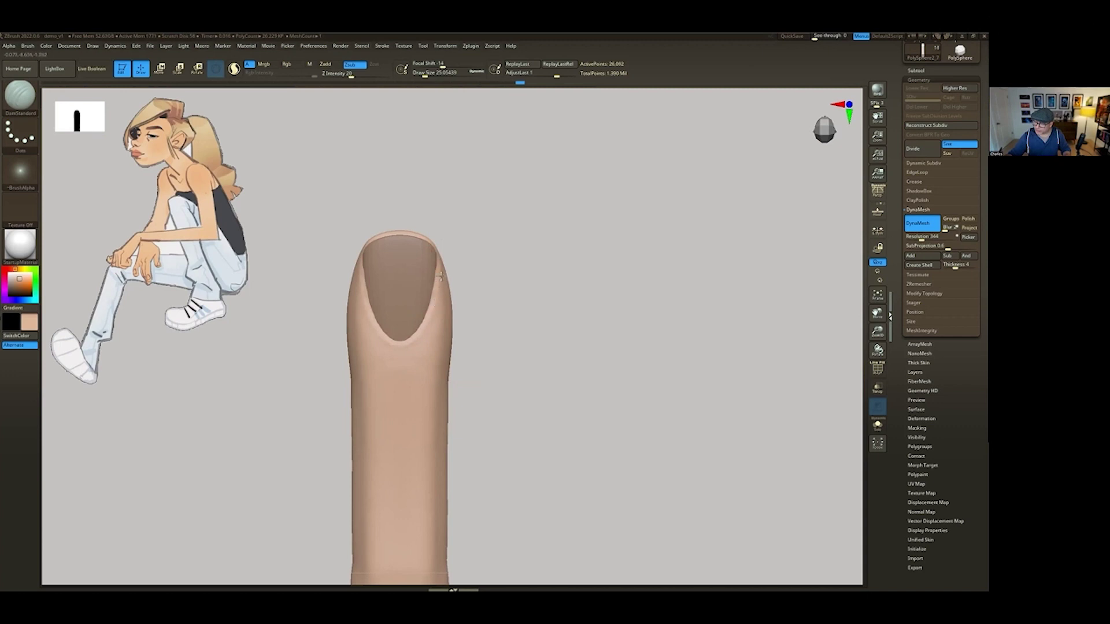
{"action": "mouse_move", "coordinate": [440, 276]}
{"action": "left_mouse_down"}
{"action": "mouse_move", "coordinate": [471, 255]}
{"action": "mouse_move", "coordinate": [409, 357]}
{"action": "left_mouse_up"}
{"action": "key", "text": "space"}
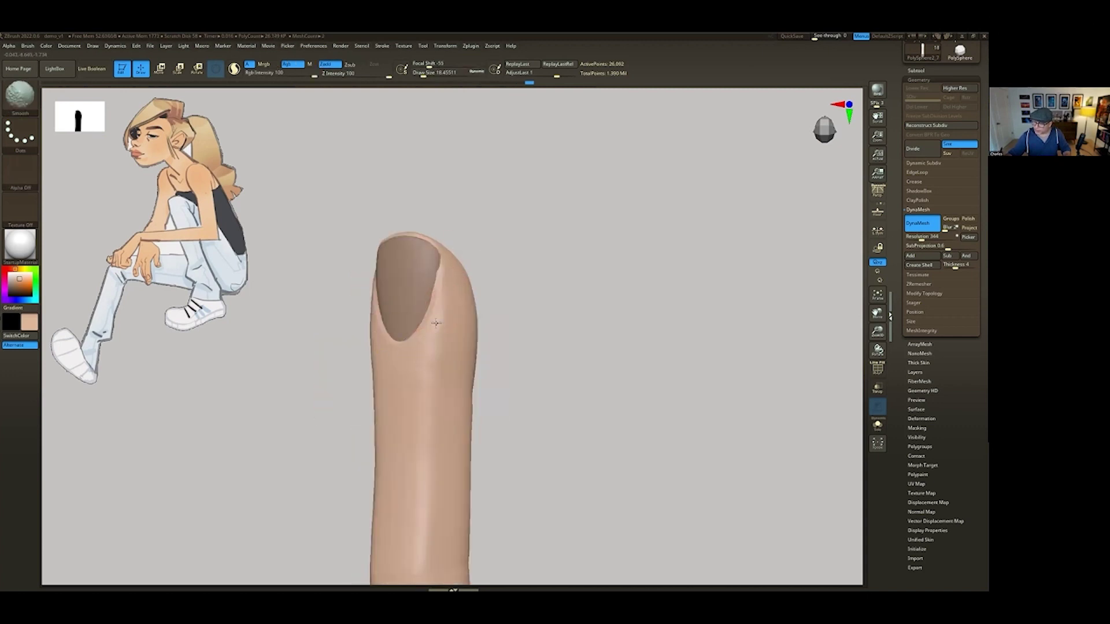
{"action": "left_click_drag", "start_coordinate": [498, 258], "coordinate": [425, 345]}
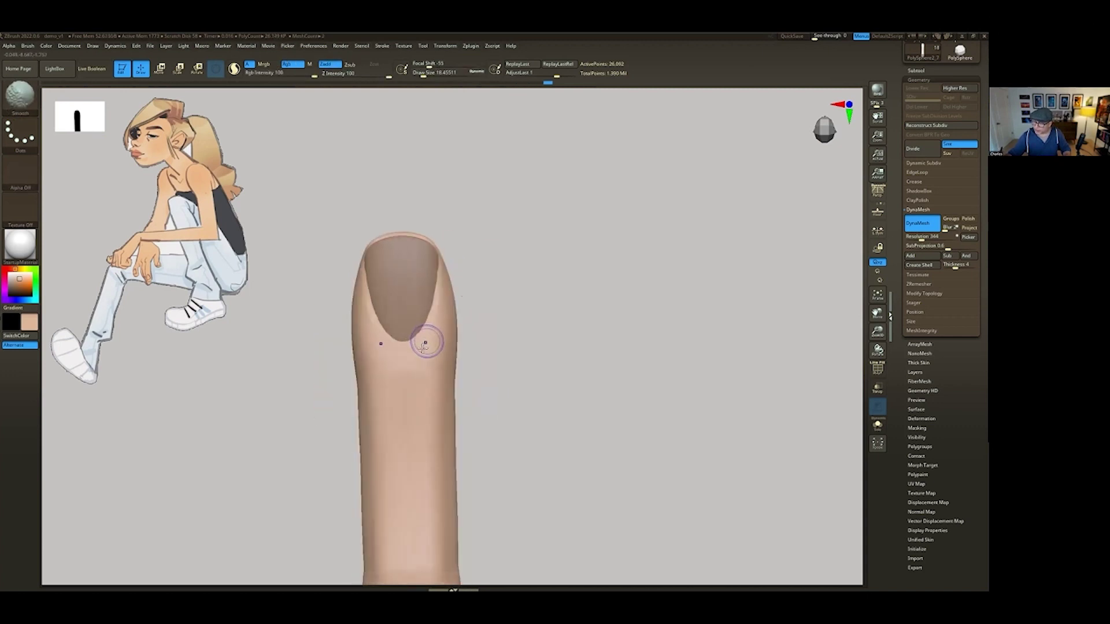
Adjust the skin beside the nail's upper corners with the Move brush, from the front and in profile.
{"action": "mouse_move", "coordinate": [496, 322]}
{"action": "left_mouse_down"}
{"action": "mouse_move", "coordinate": [466, 304]}
{"action": "mouse_move", "coordinate": [508, 240]}
{"action": "left_mouse_up"}
{"action": "key", "text": "b"}
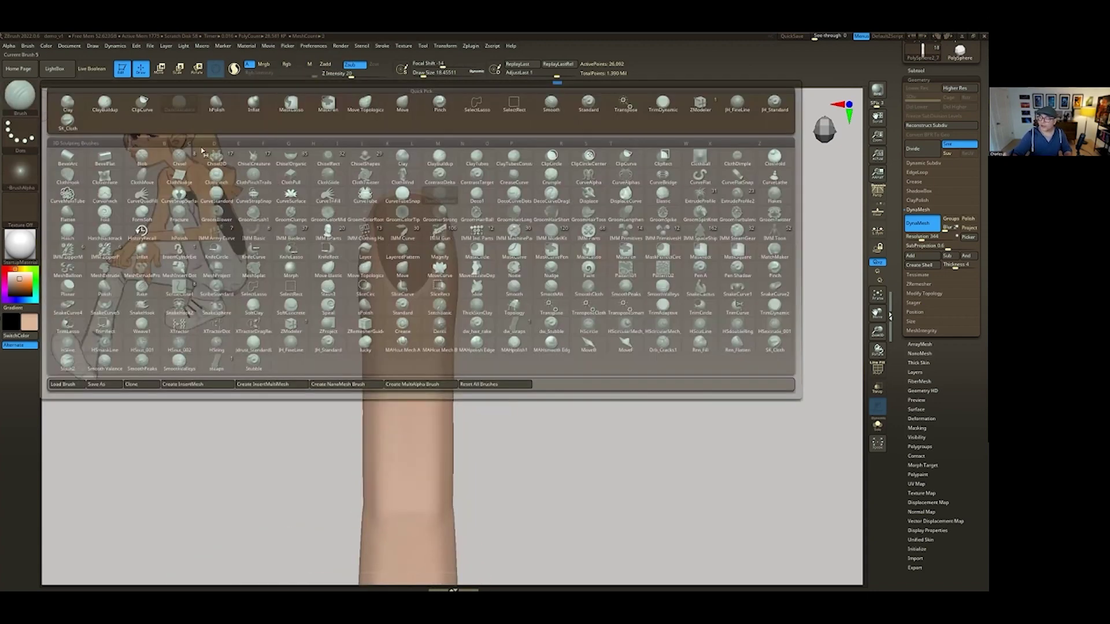
{"action": "left_click", "coordinate": [413, 102]}
{"action": "key", "text": "space"}
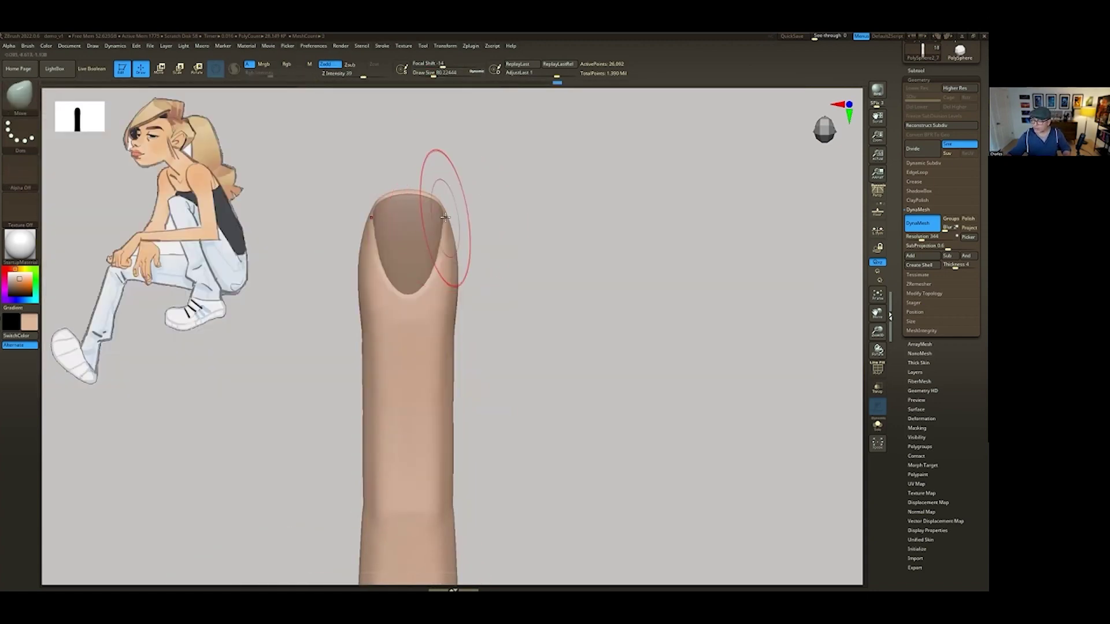
{"action": "left_click_drag", "start_coordinate": [446, 211], "coordinate": [448, 217]}
{"action": "key", "text": "bracketleft"}
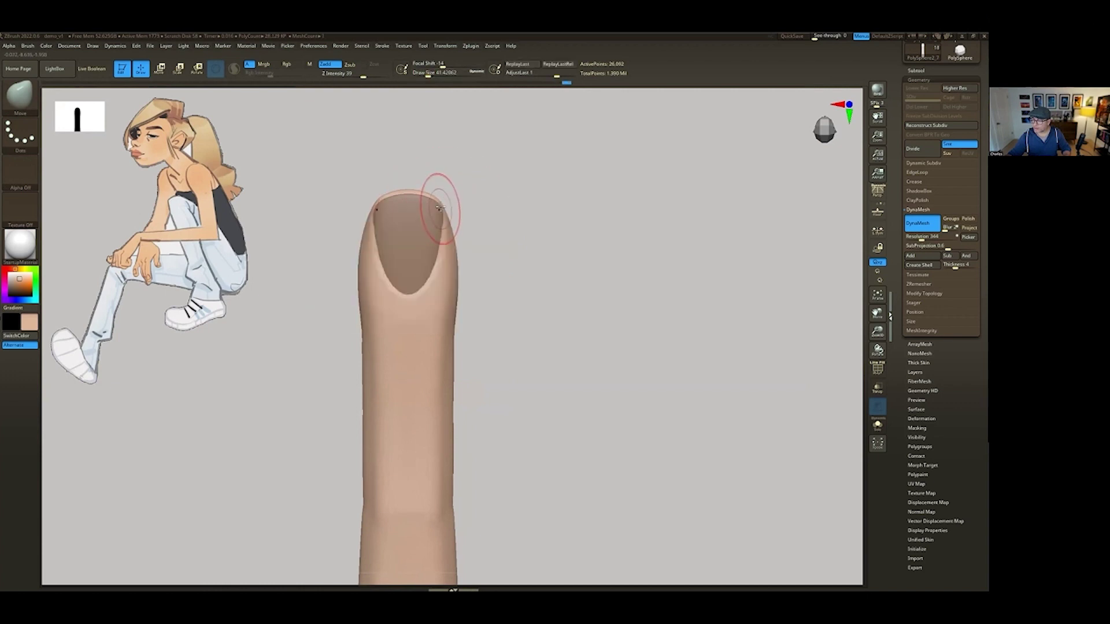
{"action": "left_click_drag", "start_coordinate": [488, 210], "coordinate": [453, 218]}
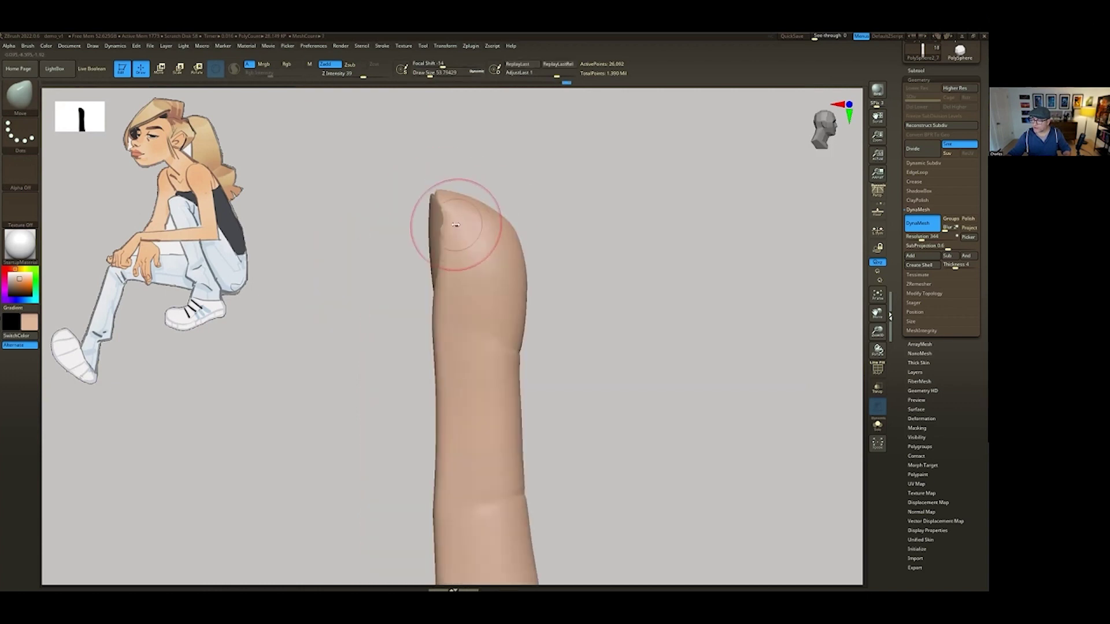
{"action": "key", "text": "space"}
{"action": "key", "text": "space"}
{"action": "key", "text": "space"}
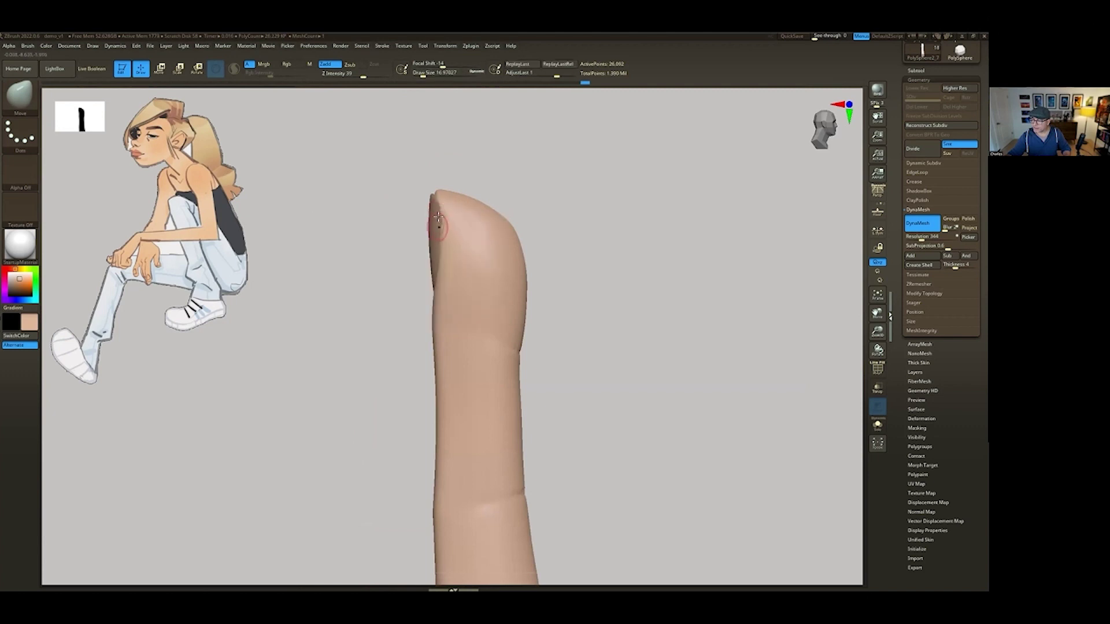
Duplicate the finger into middle, ring and little fingers, placing, tilting and scaling each along the palm's upper edge.
{"action": "left_click", "coordinate": [532, 209], "text": "ctrl+shift"}
{"action": "mouse_move", "coordinate": [524, 208]}
{"action": "left_mouse_down"}
{"action": "mouse_move", "coordinate": [459, 228]}
{"action": "mouse_move", "coordinate": [548, 248]}
{"action": "mouse_move", "coordinate": [450, 247]}
{"action": "left_mouse_up"}
{"action": "key", "text": "w"}
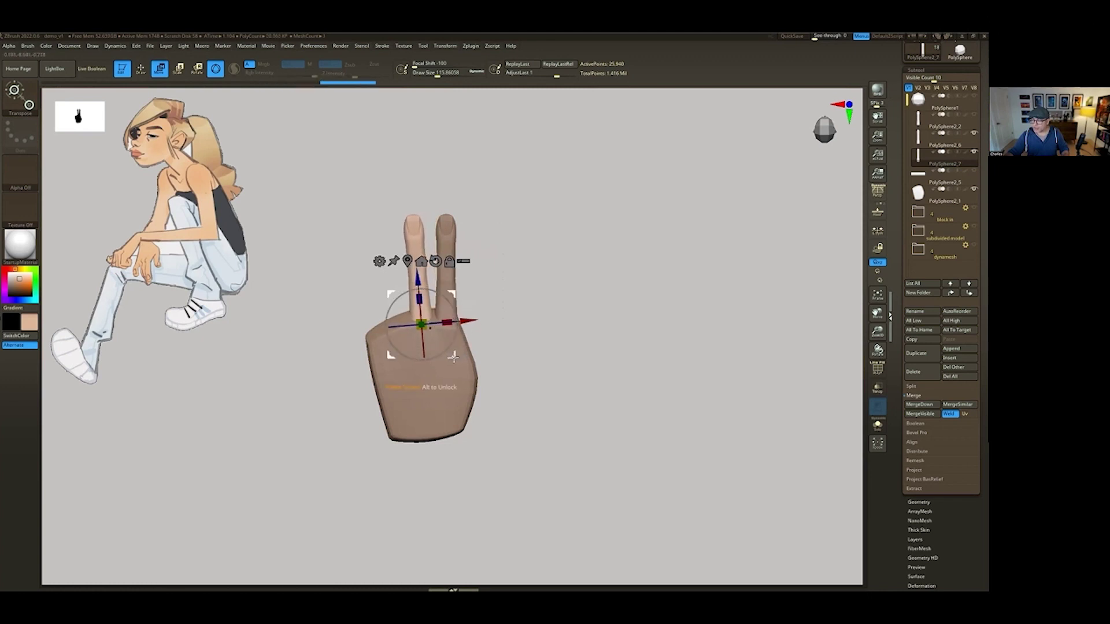
{"action": "left_click_drag", "start_coordinate": [453, 356], "coordinate": [454, 347]}
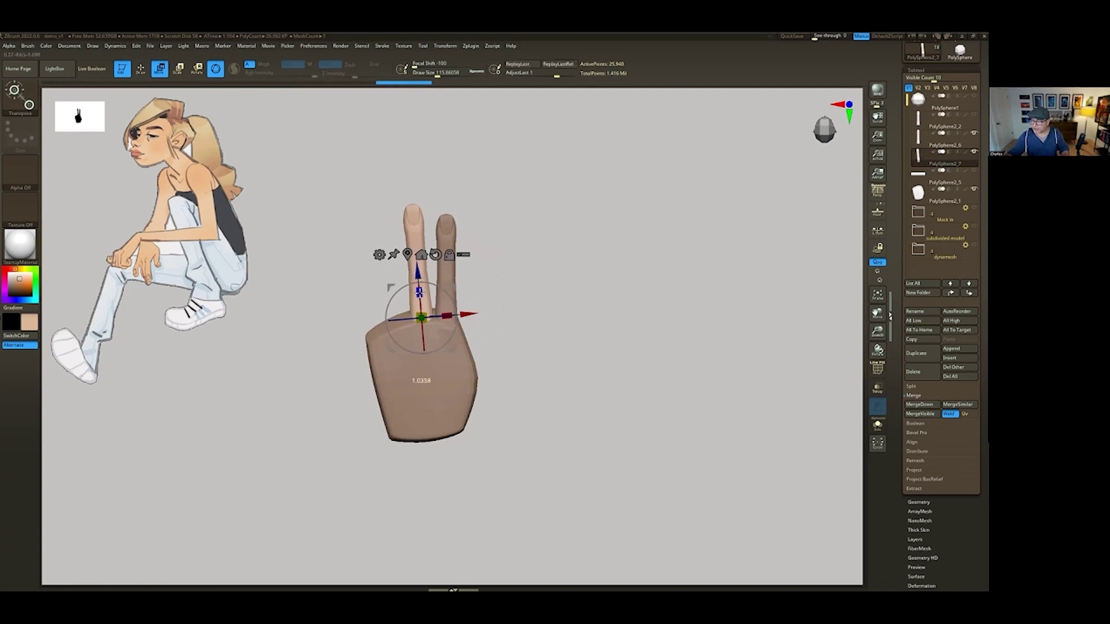
{"action": "left_click_drag", "start_coordinate": [491, 328], "coordinate": [449, 350], "text": "ctrl"}
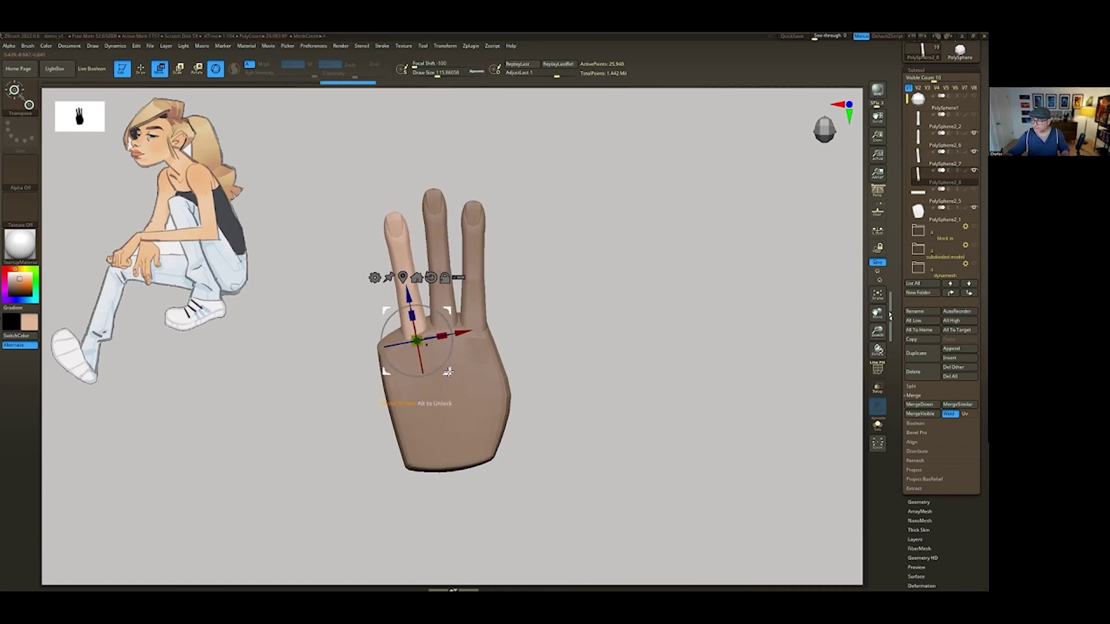
{"action": "left_click_drag", "start_coordinate": [449, 372], "coordinate": [424, 391], "text": "ctrl"}
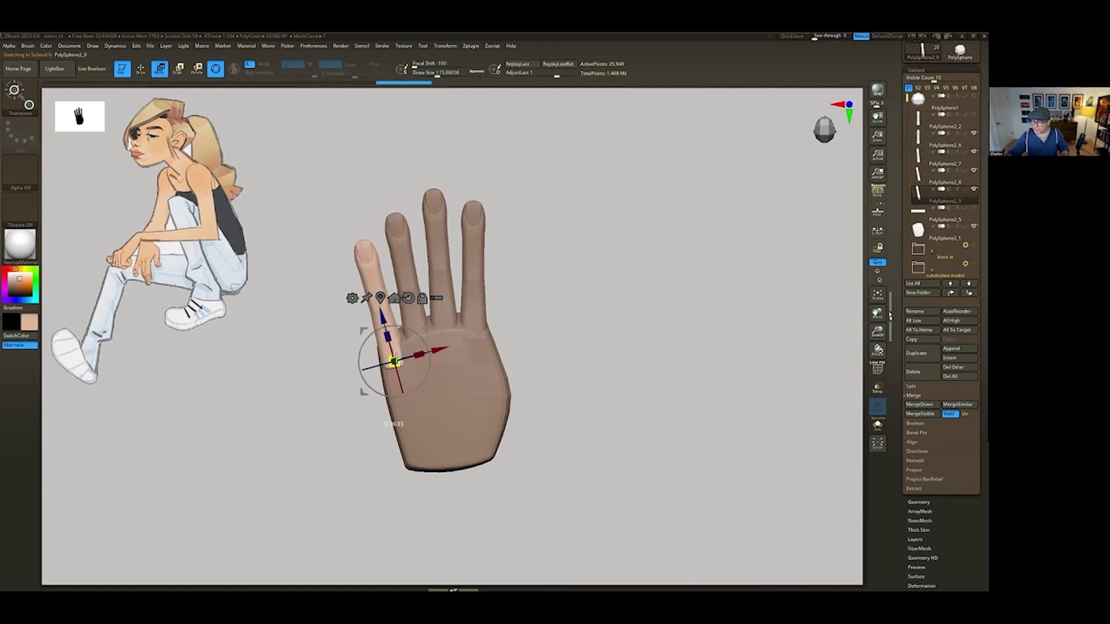
Arrange the fingers in an arch as seen from the fingertips and fit the palm to them with the Move brush.
{"action": "left_click_drag", "start_coordinate": [584, 381], "coordinate": [588, 320], "text": "shift"}
{"action": "left_click_drag", "start_coordinate": [453, 282], "coordinate": [447, 311]}
{"action": "left_click", "coordinate": [413, 325], "text": "alt"}
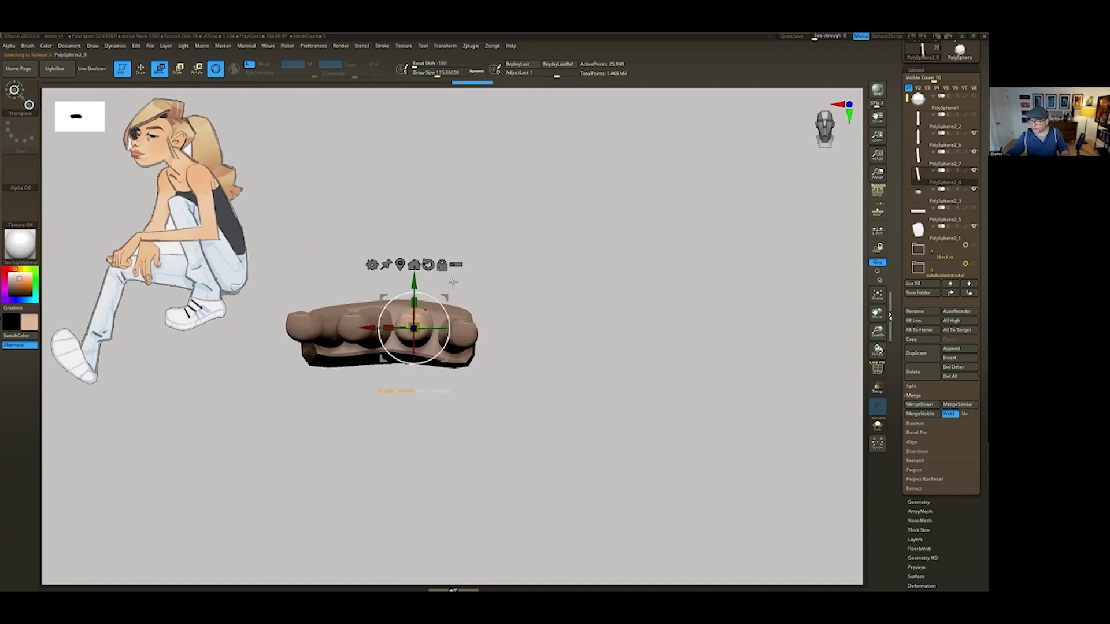
{"action": "left_click", "coordinate": [376, 327], "text": "alt"}
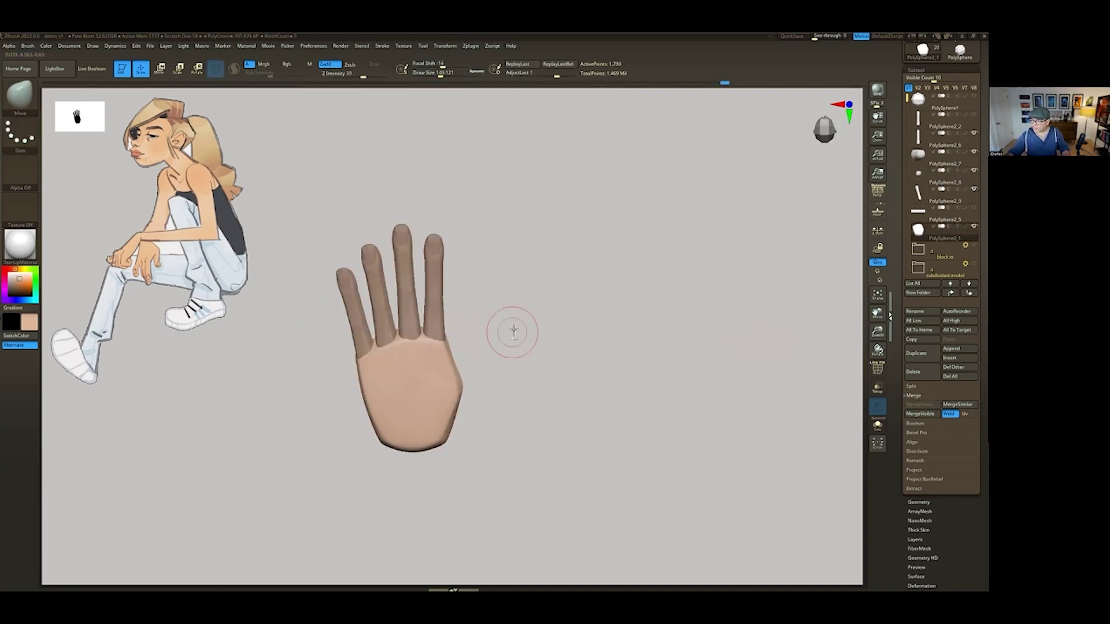
{"action": "left_click_drag", "start_coordinate": [513, 329], "coordinate": [518, 340], "text": "shift"}
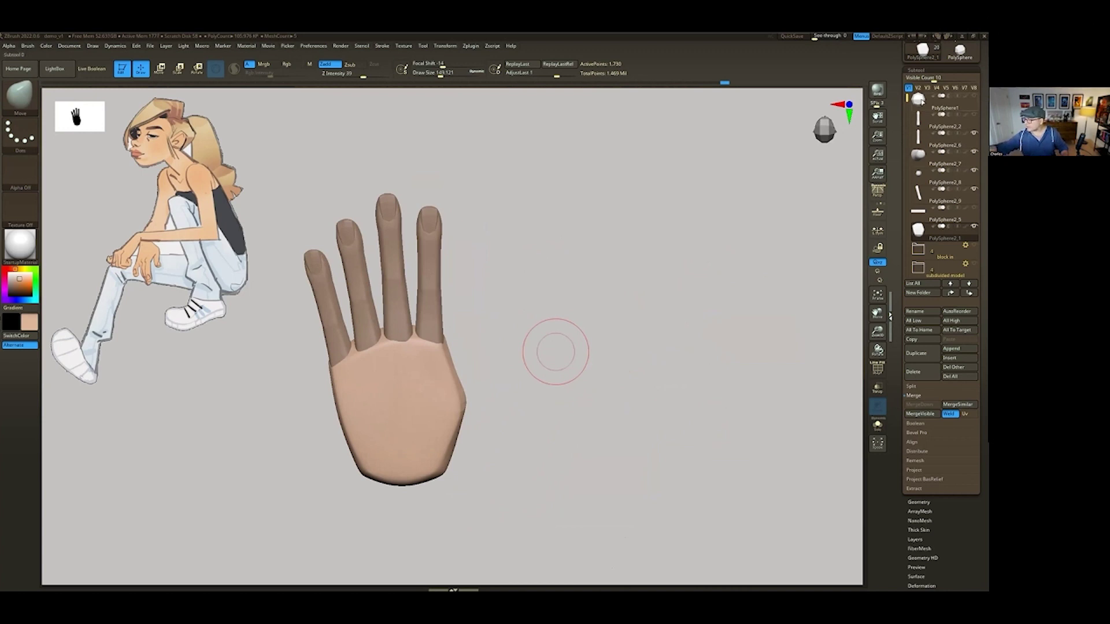
Duplicate the low-poly sphere, scale it down and place it at the thumb side of the palm's base.
{"action": "mouse_move", "coordinate": [556, 351]}
{"action": "left_mouse_down"}
{"action": "mouse_move", "coordinate": [806, 173]}
{"action": "mouse_move", "coordinate": [595, 352]}
{"action": "mouse_move", "coordinate": [548, 347]}
{"action": "mouse_move", "coordinate": [525, 397]}
{"action": "mouse_move", "coordinate": [528, 371]}
{"action": "mouse_move", "coordinate": [426, 406]}
{"action": "mouse_move", "coordinate": [422, 427]}
{"action": "mouse_move", "coordinate": [434, 415]}
{"action": "left_mouse_up"}
{"action": "key", "text": "ctrl+shift+d"}
{"action": "key", "text": "w"}
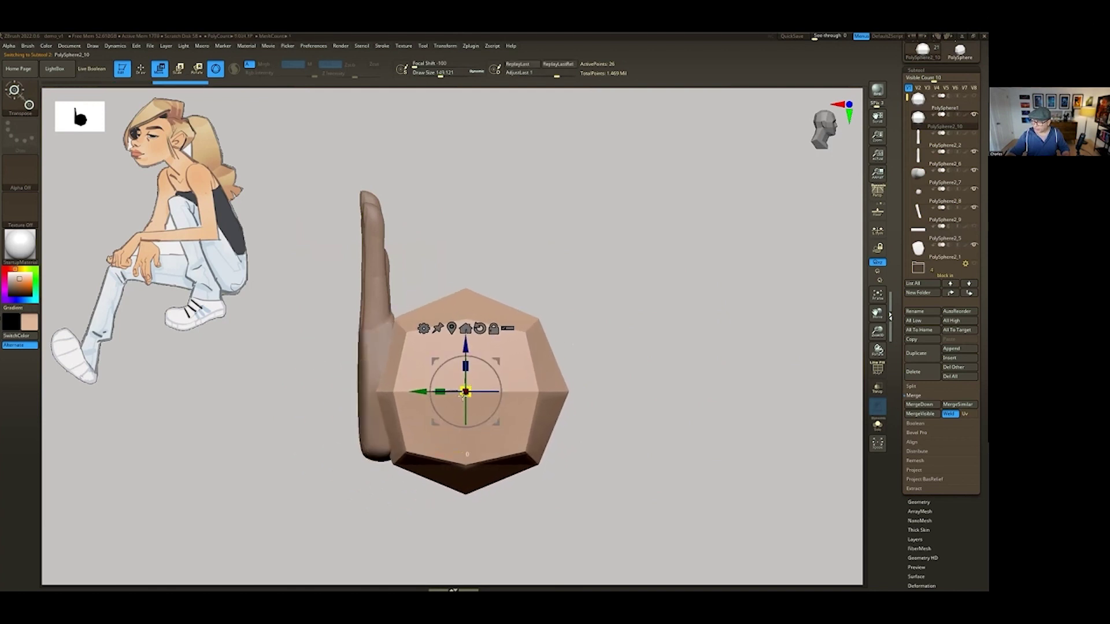
{"action": "mouse_move", "coordinate": [540, 365]}
{"action": "left_mouse_down"}
{"action": "mouse_move", "coordinate": [517, 401]}
{"action": "mouse_move", "coordinate": [461, 404]}
{"action": "left_mouse_up"}
{"action": "key", "text": "q"}
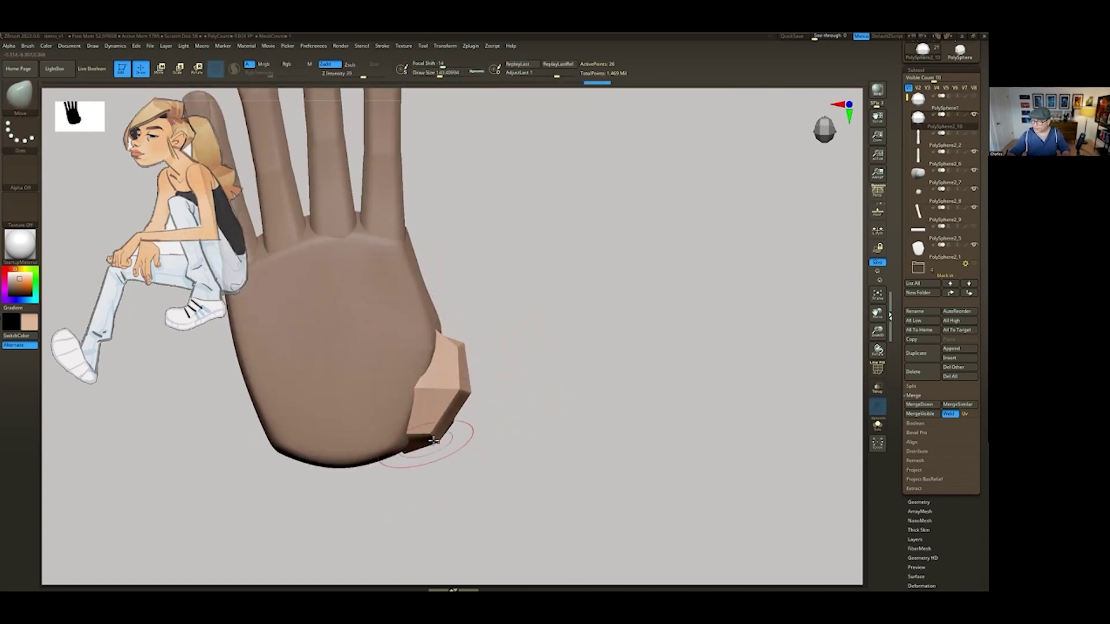
Stretch the small sphere into an elongated thumb base along the palm's side with the Move brush.
{"action": "key", "text": "space"}
{"action": "right_click_drag", "start_coordinate": [465, 353], "coordinate": [541, 466]}
{"action": "right_click", "coordinate": [454, 324]}
{"action": "right_click", "coordinate": [538, 428]}
{"action": "left_click_drag", "start_coordinate": [538, 428], "coordinate": [523, 429]}
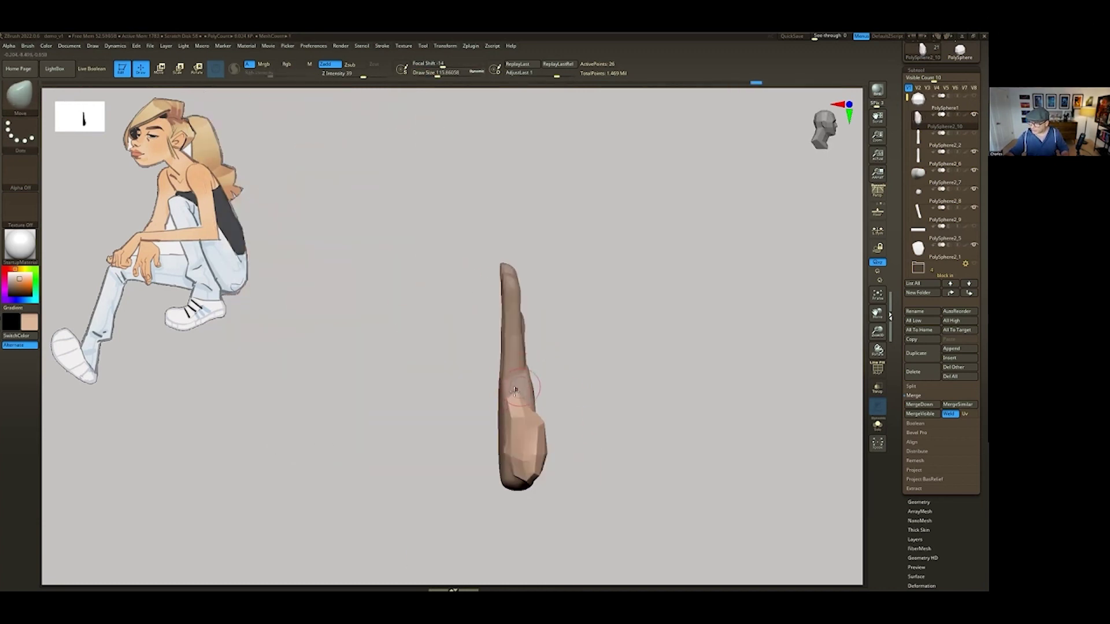
{"action": "right_click", "coordinate": [539, 424]}
{"action": "right_click_drag", "start_coordinate": [558, 438], "coordinate": [552, 441]}
Set the Move brush's focal shift to 0 and pull the thumb base's inner edge further across the palm.
{"action": "right_click", "coordinate": [552, 441]}
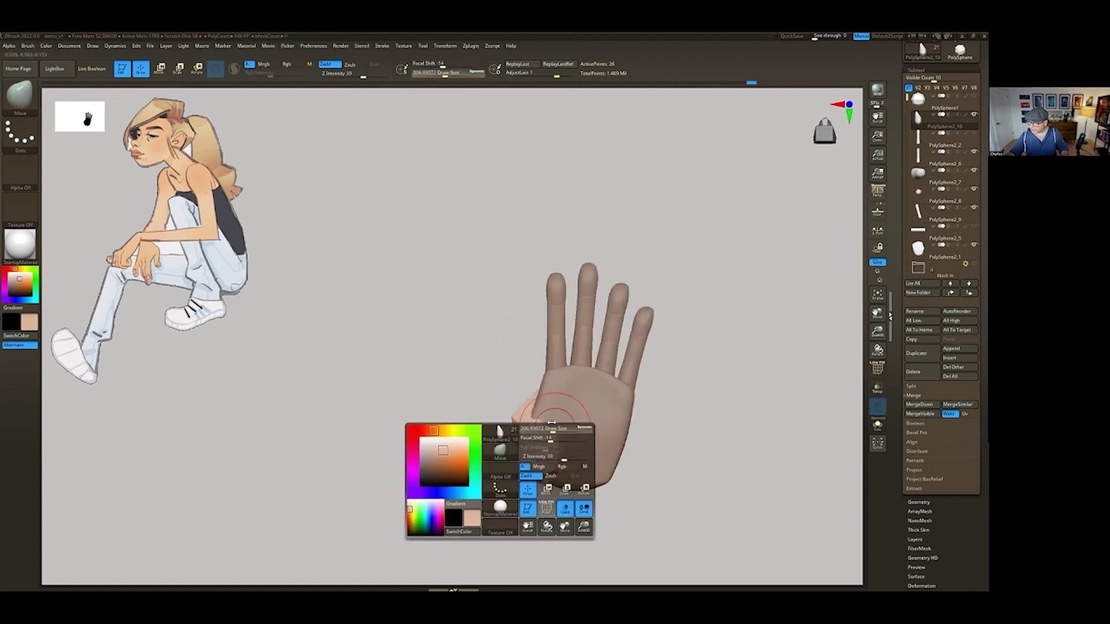
{"action": "right_click", "coordinate": [544, 460]}
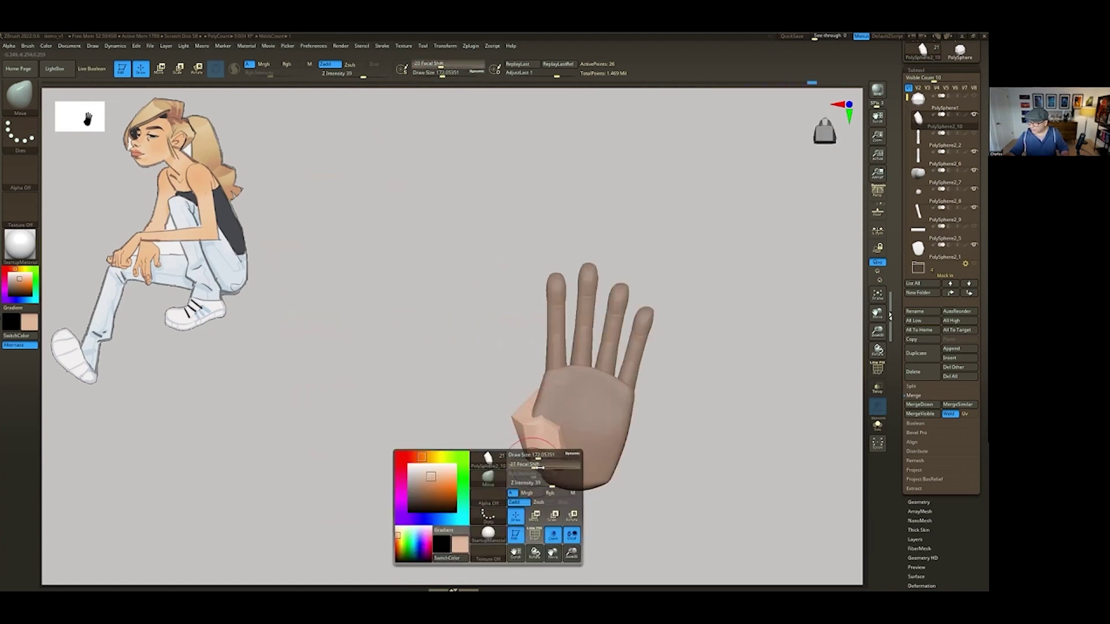
{"action": "left_click_drag", "start_coordinate": [544, 459], "coordinate": [518, 438]}
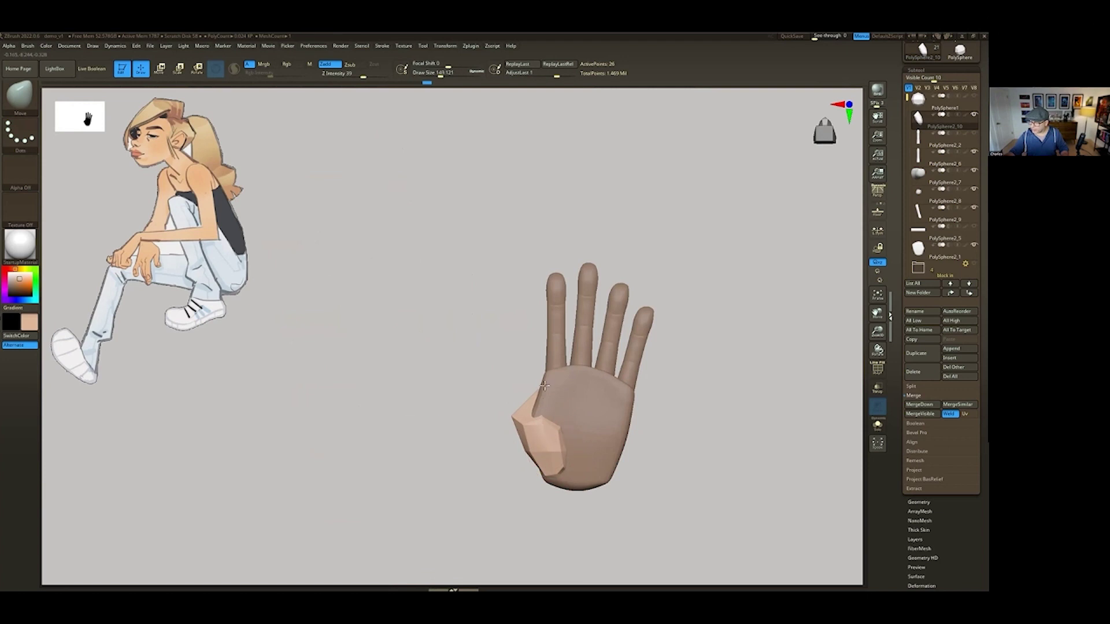
{"action": "mouse_move", "coordinate": [545, 386]}
{"action": "left_mouse_down"}
{"action": "mouse_move", "coordinate": [527, 423]}
{"action": "mouse_move", "coordinate": [567, 434]}
{"action": "left_mouse_up"}
{"action": "right_click", "coordinate": [571, 424]}
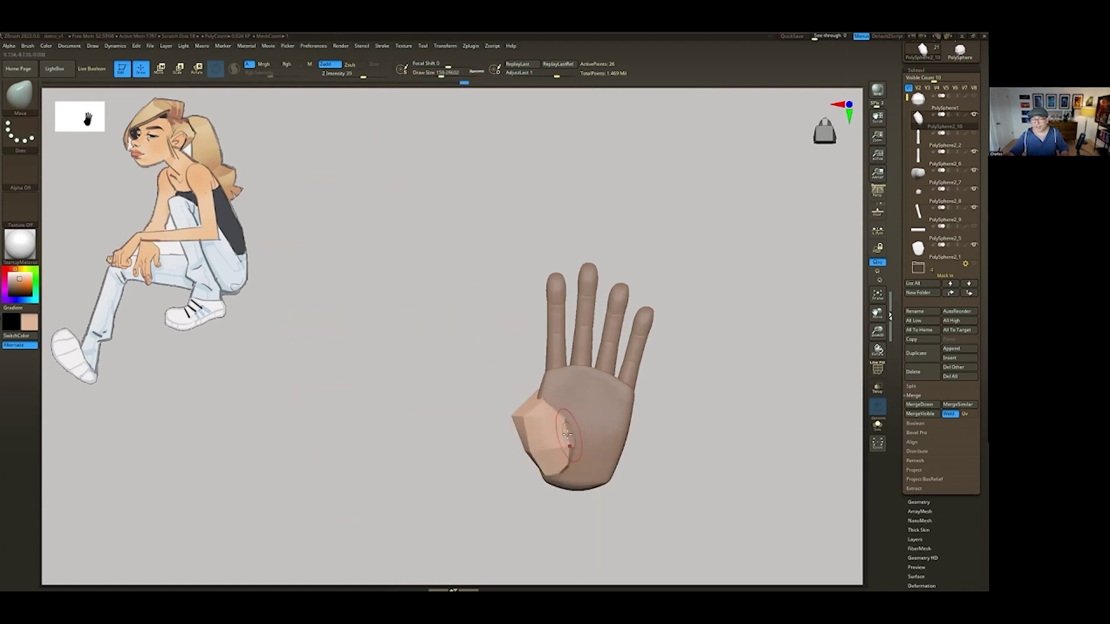
Show the thumb base's wireframe and add supporting geometry to it with the ZModeler brush.
{"action": "key", "text": "f"}
{"action": "key", "text": "shift+f"}
{"action": "key", "text": "b"}
{"action": "key", "text": "z"}
{"action": "key", "text": "m"}
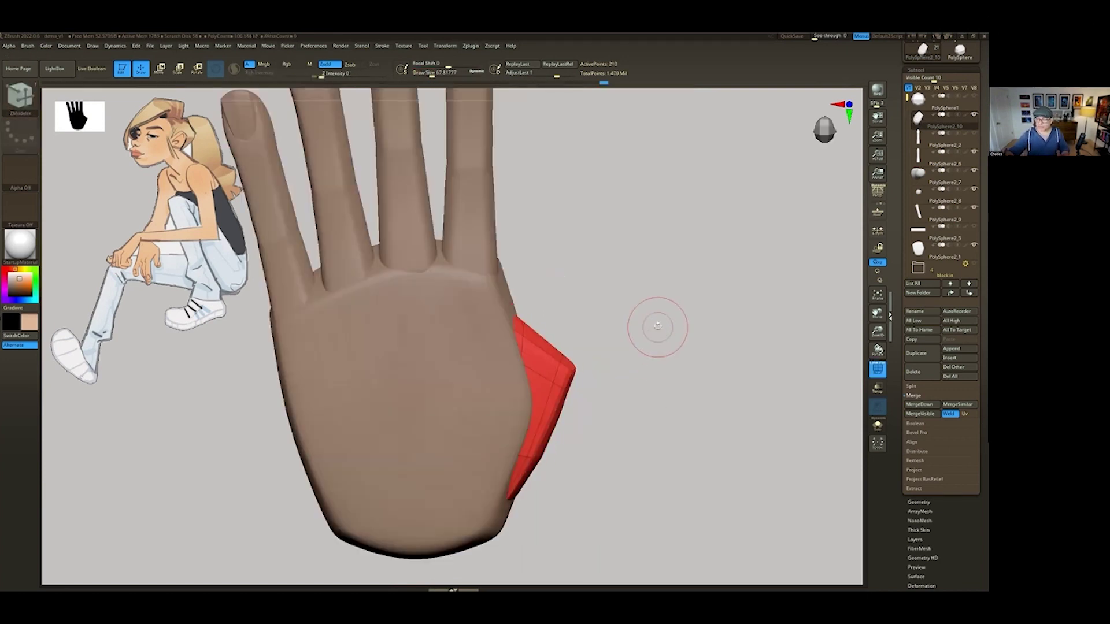
Refine the outer corner of the thumb base with the Move brush.
{"action": "left_click", "coordinate": [22, 99]}
{"action": "left_click", "coordinate": [403, 103]}
{"action": "key", "text": "f"}
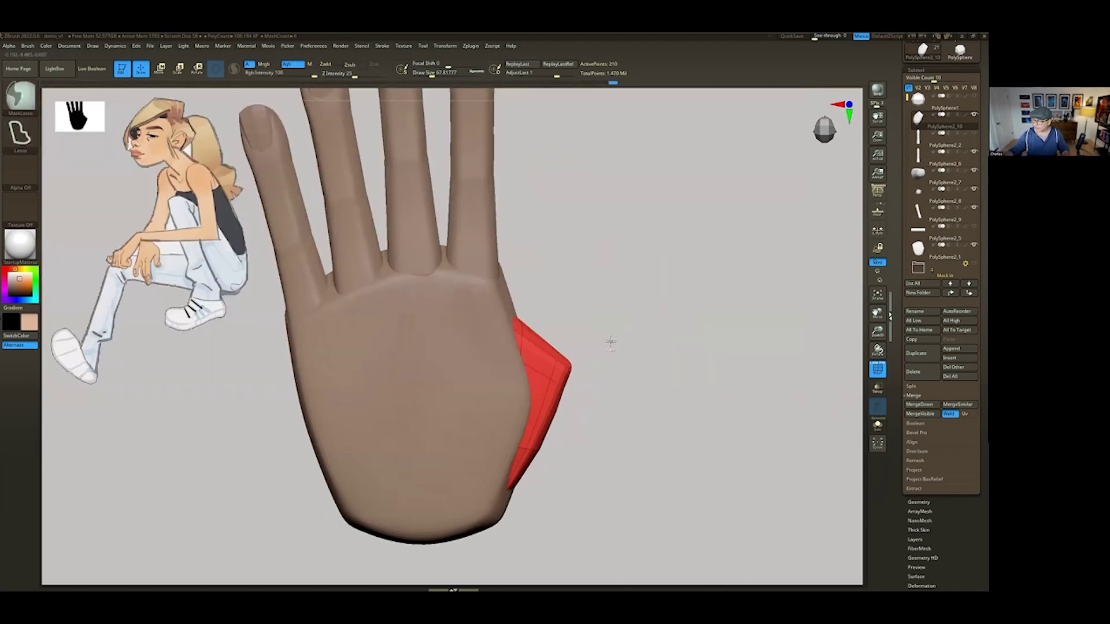
{"action": "mouse_move", "coordinate": [610, 339]}
{"action": "left_mouse_down"}
{"action": "mouse_move", "coordinate": [555, 376]}
{"action": "mouse_move", "coordinate": [549, 346]}
{"action": "mouse_move", "coordinate": [555, 377]}
{"action": "mouse_move", "coordinate": [565, 373]}
{"action": "left_mouse_up"}
{"action": "right_click", "coordinate": [555, 376]}
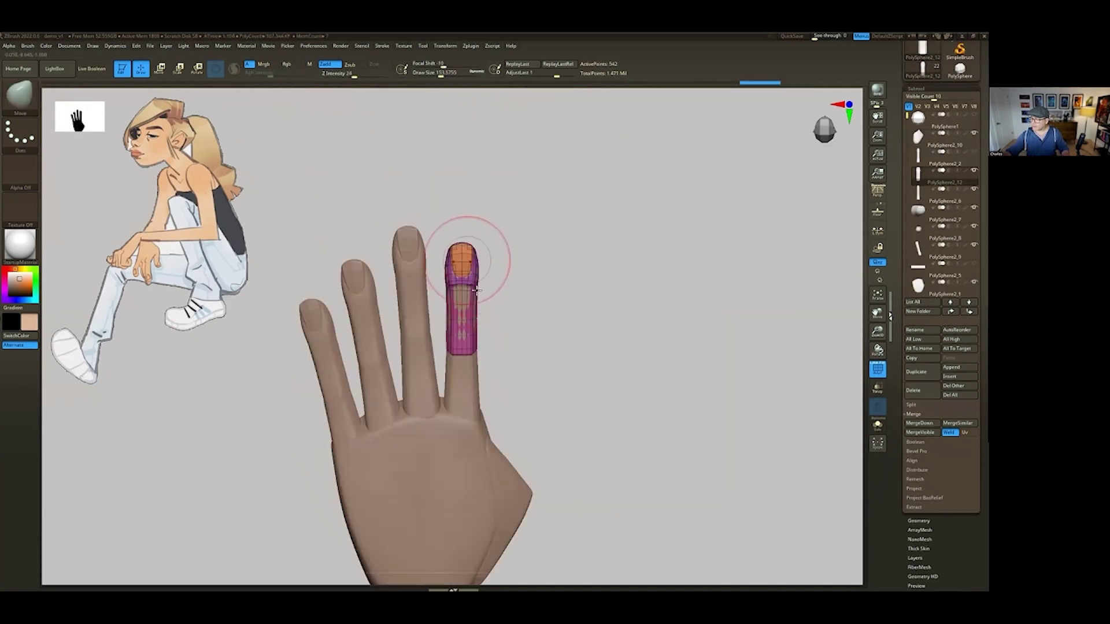
Move the copied upper finger piece with the nail straight up, clear of the index finger.
{"action": "right_click", "coordinate": [560, 347]}
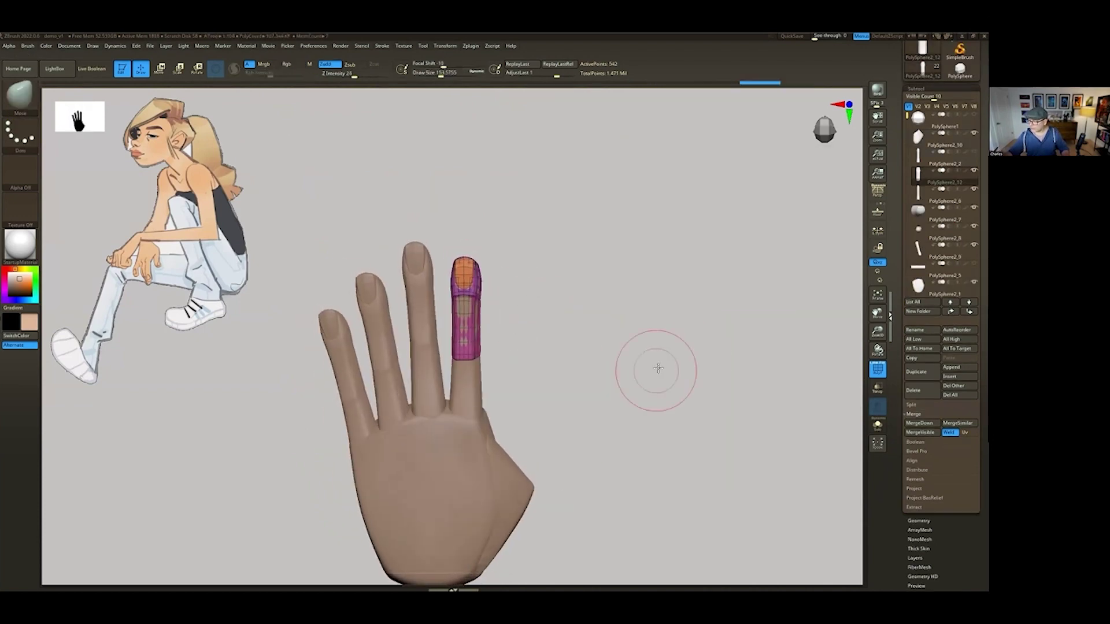
{"action": "key", "text": "w"}
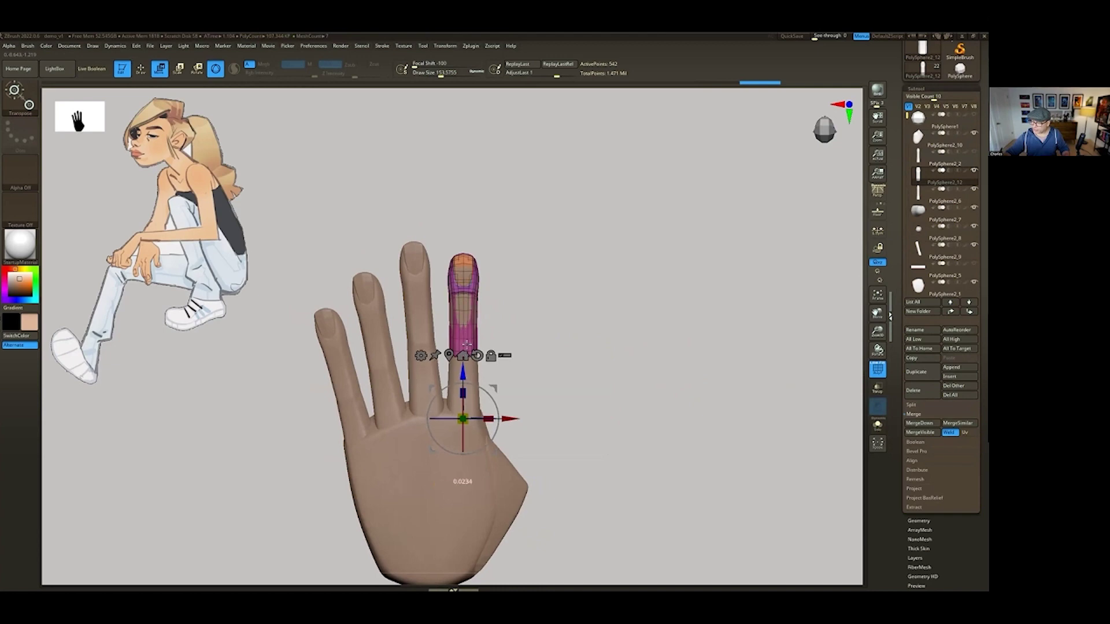
{"action": "left_click_drag", "start_coordinate": [462, 377], "coordinate": [503, 282]}
{"action": "mouse_move", "coordinate": [503, 282]}
{"action": "right_mouse_down", "text": "ctrl"}
{"action": "mouse_move", "coordinate": [521, 263]}
{"action": "mouse_move", "coordinate": [522, 290]}
{"action": "right_mouse_up", "text": "ctrl"}
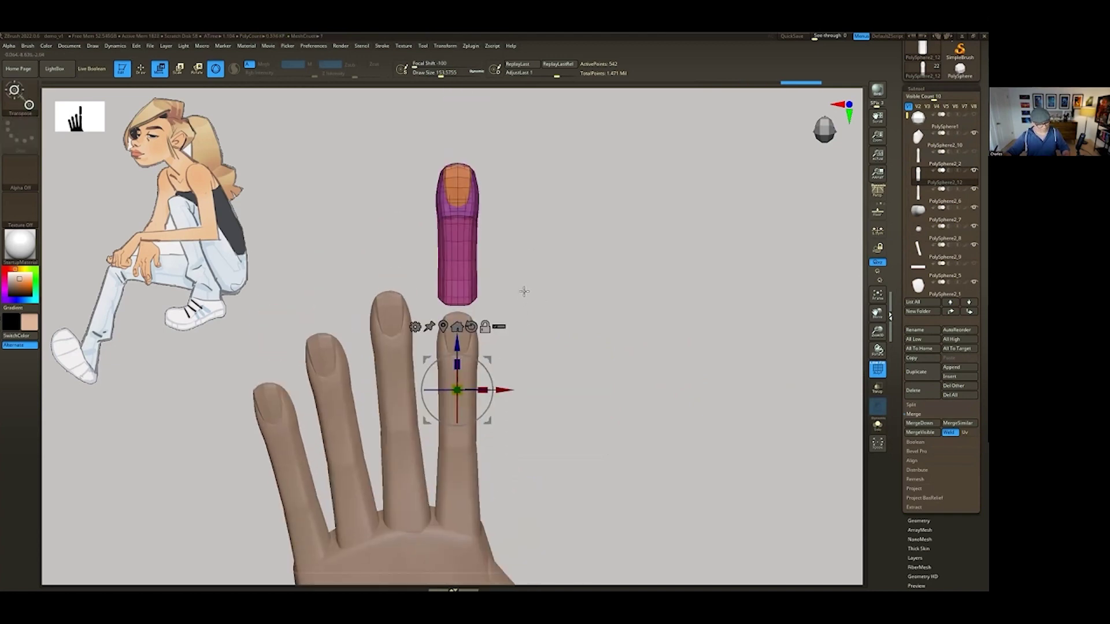
Reshape the copied fingertip with the Move brush, widening it around the nail to suit a thumb.
{"action": "key", "text": "q"}
{"action": "key", "text": "space"}
{"action": "left_click_drag", "start_coordinate": [475, 202], "coordinate": [470, 203]}
{"action": "mouse_move", "coordinate": [469, 184]}
{"action": "left_mouse_down"}
{"action": "mouse_move", "coordinate": [483, 198]}
{"action": "mouse_move", "coordinate": [466, 168]}
{"action": "mouse_move", "coordinate": [477, 209]}
{"action": "left_mouse_up"}
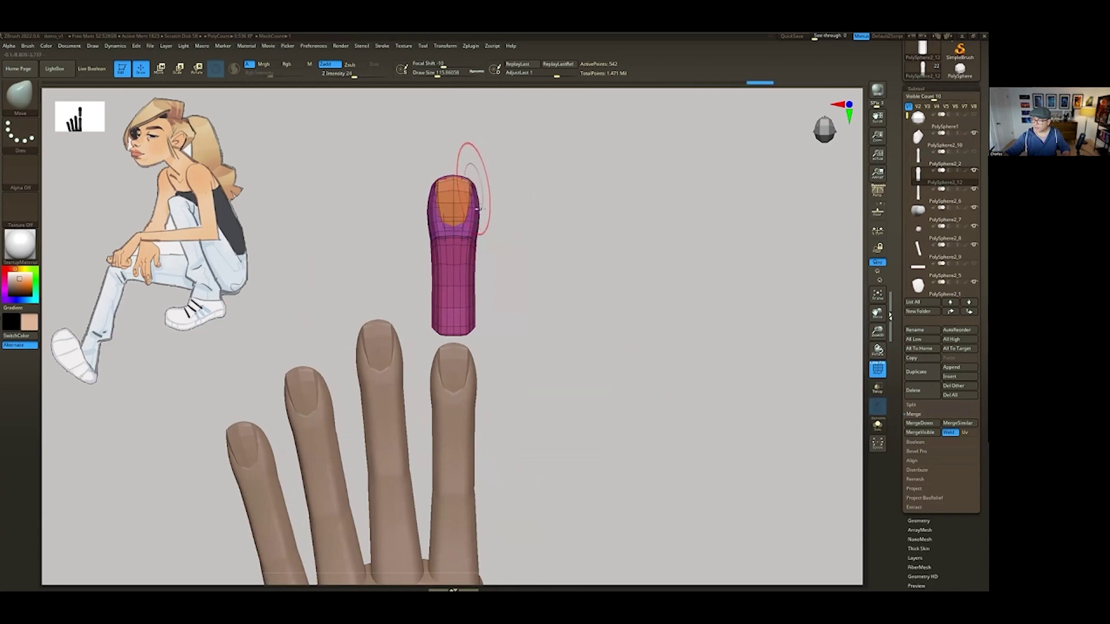
{"action": "right_click_drag", "start_coordinate": [470, 239], "coordinate": [487, 197]}
Move the reshaped fingertip down to the thumb base and rotate it so it angles outward from the palm as the thumb.
{"action": "key", "text": "space"}
{"action": "key", "text": "w"}
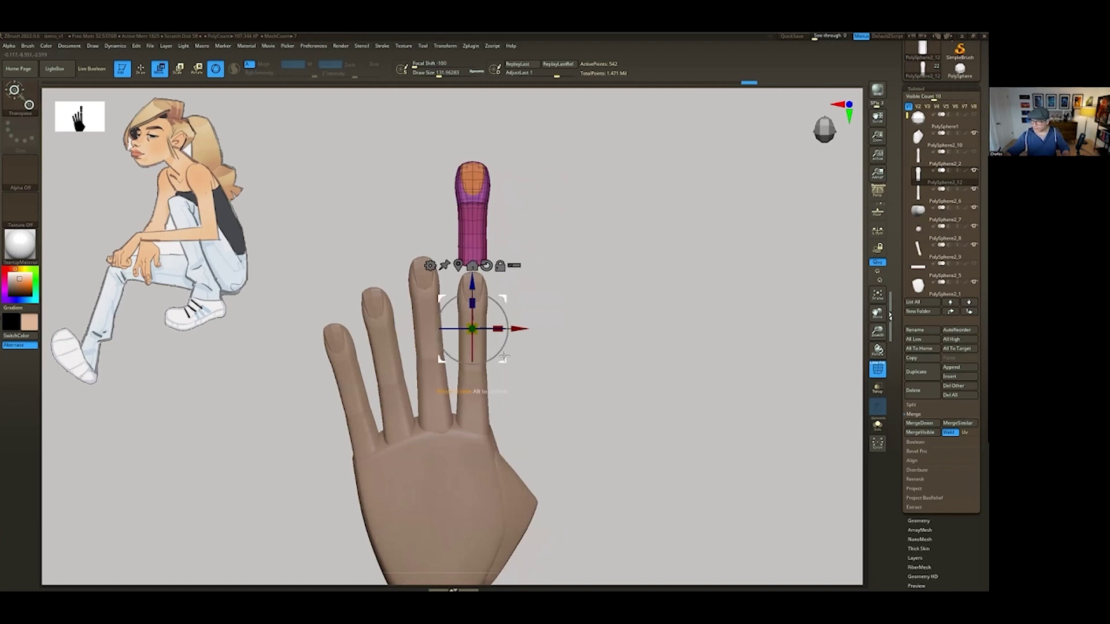
{"action": "left_click_drag", "start_coordinate": [533, 355], "coordinate": [569, 500]}
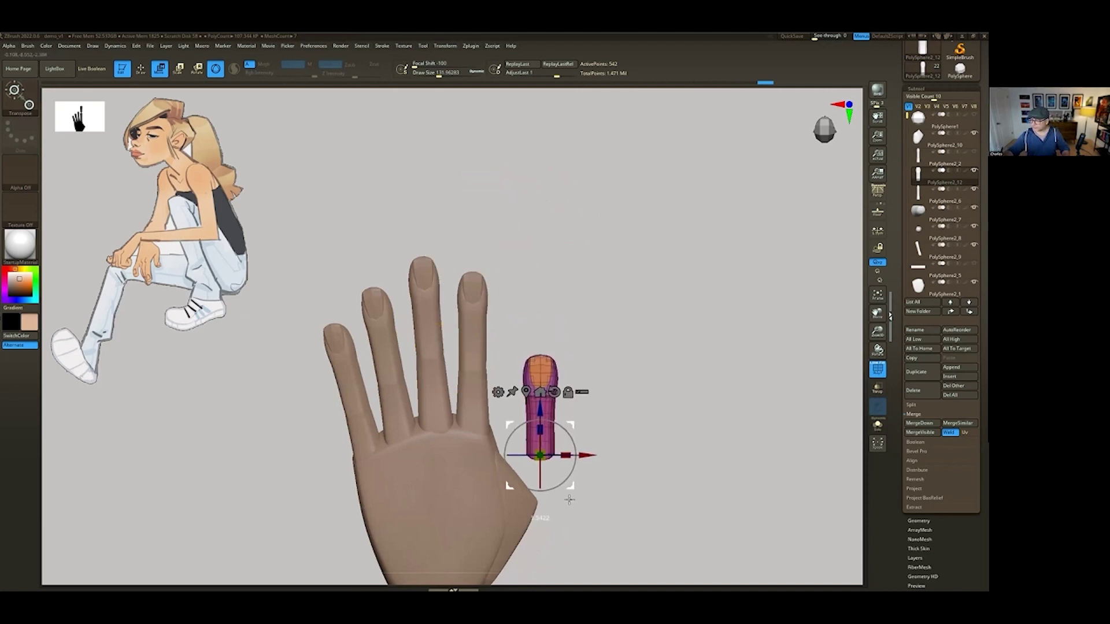
{"action": "right_click_drag", "start_coordinate": [570, 500], "coordinate": [537, 389], "text": "alt"}
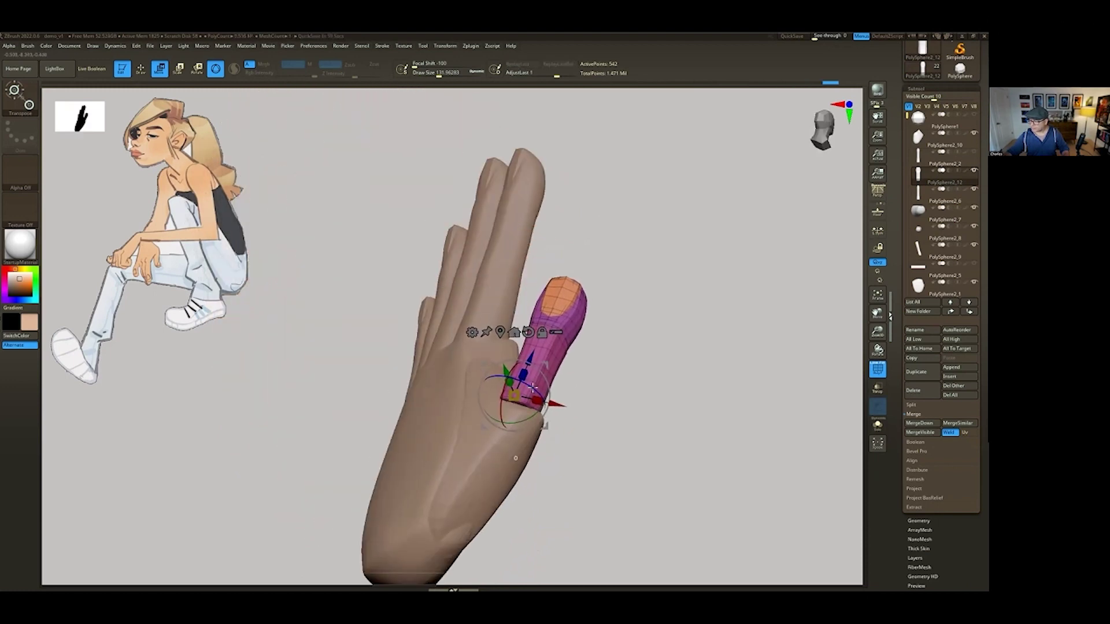
{"action": "right_click_drag", "start_coordinate": [586, 362], "coordinate": [609, 354], "text": "shift"}
{"action": "right_click_drag", "start_coordinate": [580, 405], "coordinate": [574, 378], "text": "shift"}
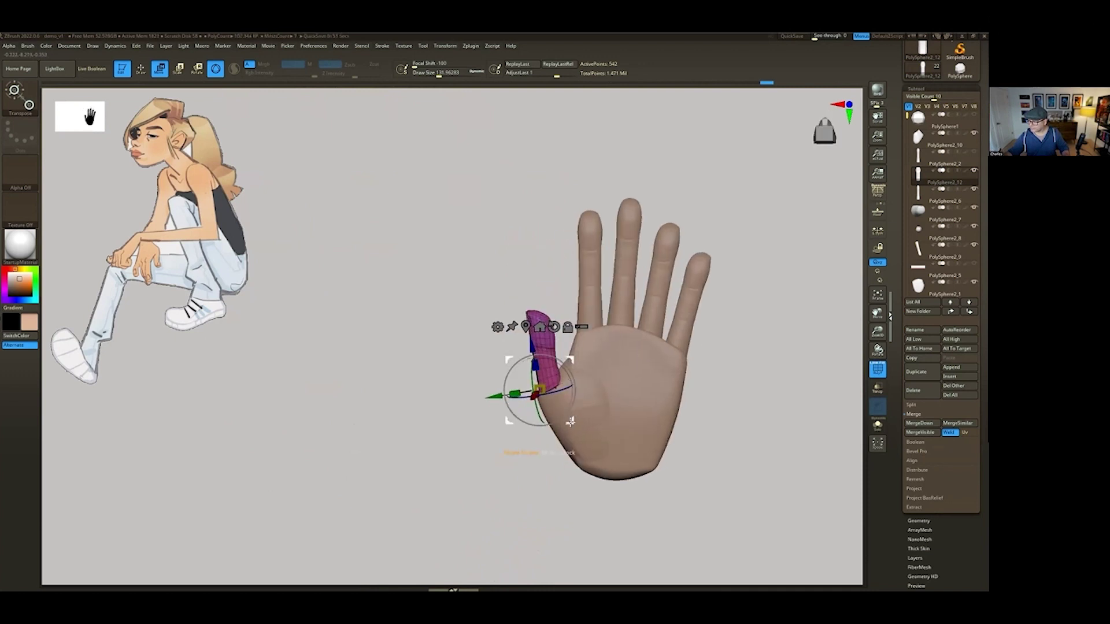
{"action": "right_click_drag", "start_coordinate": [569, 424], "coordinate": [497, 399], "text": "alt"}
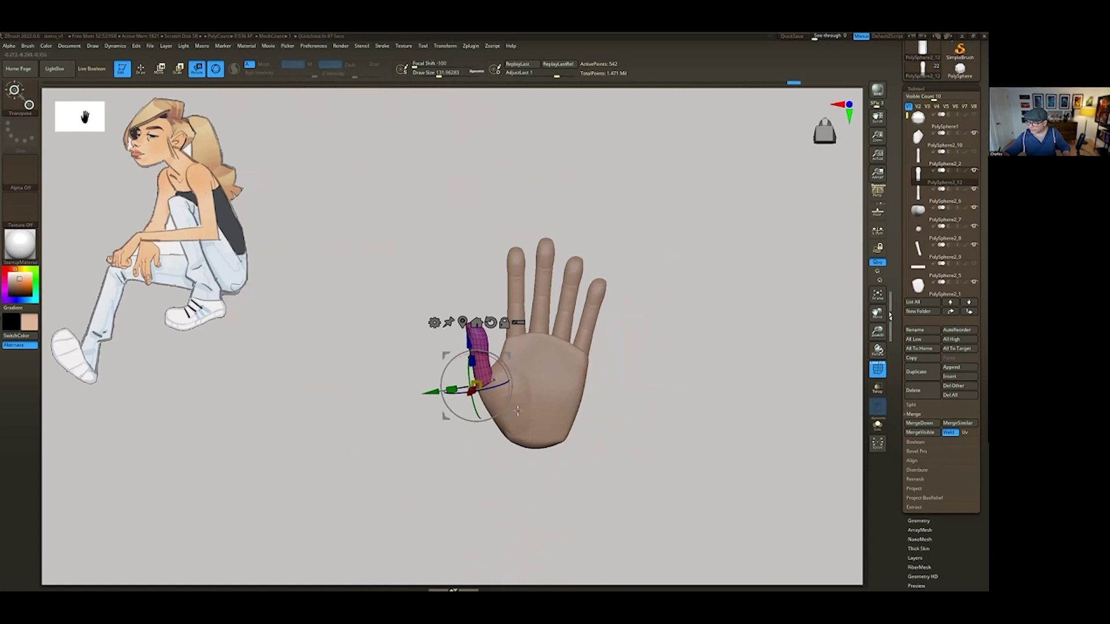
Make the thumb base the active subtool and refine its shape on the palm side with the Move brush.
{"action": "mouse_move", "coordinate": [668, 339]}
{"action": "right_mouse_down", "text": "shift"}
{"action": "mouse_move", "coordinate": [595, 329]}
{"action": "mouse_move", "coordinate": [485, 386]}
{"action": "right_mouse_up", "text": "shift"}
{"action": "key", "text": "q"}
{"action": "left_click", "coordinate": [481, 389], "text": "alt"}
{"action": "key", "text": "space"}
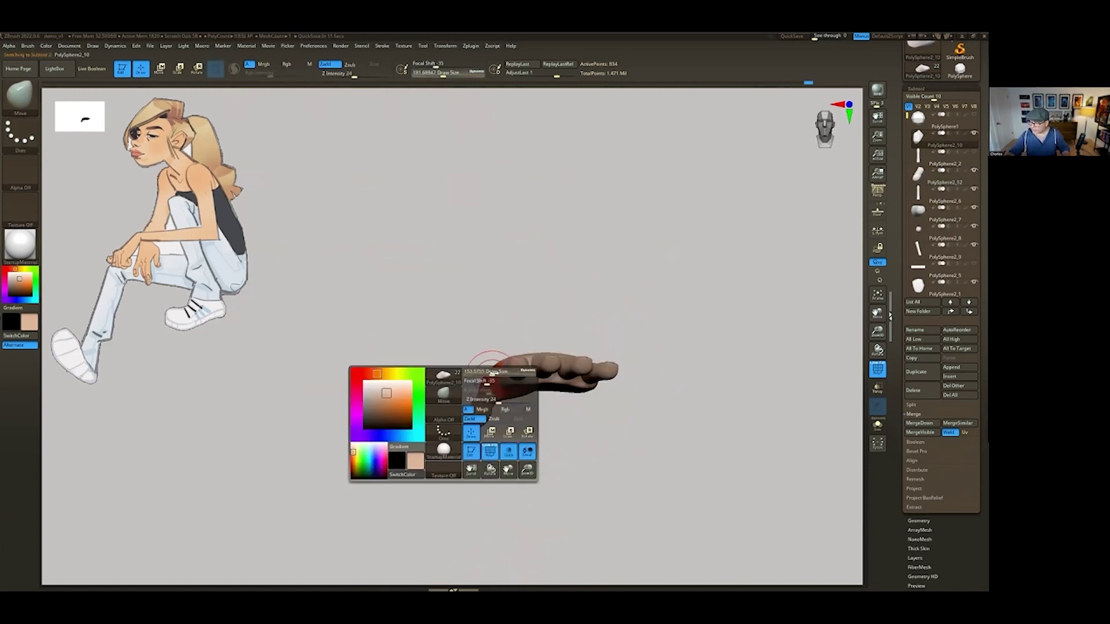
{"action": "key", "text": "space"}
{"action": "mouse_move", "coordinate": [484, 382]}
{"action": "right_mouse_down"}
{"action": "mouse_move", "coordinate": [515, 466]}
{"action": "mouse_move", "coordinate": [520, 426]}
{"action": "mouse_move", "coordinate": [467, 376]}
{"action": "mouse_move", "coordinate": [497, 340]}
{"action": "right_mouse_up"}
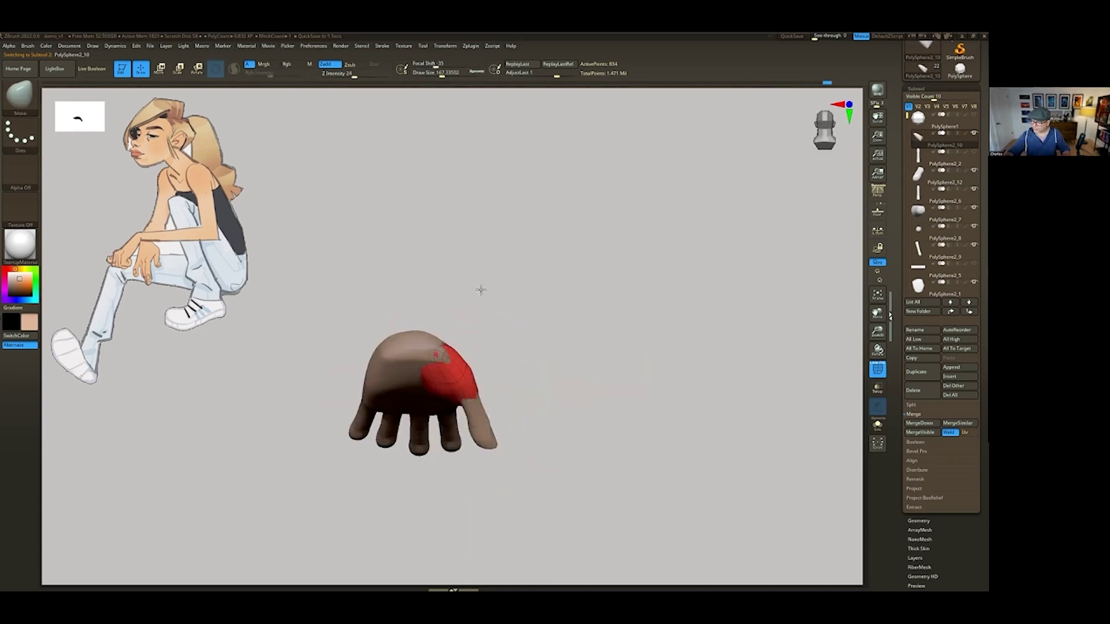
{"action": "left_click_drag", "start_coordinate": [481, 289], "coordinate": [463, 313]}
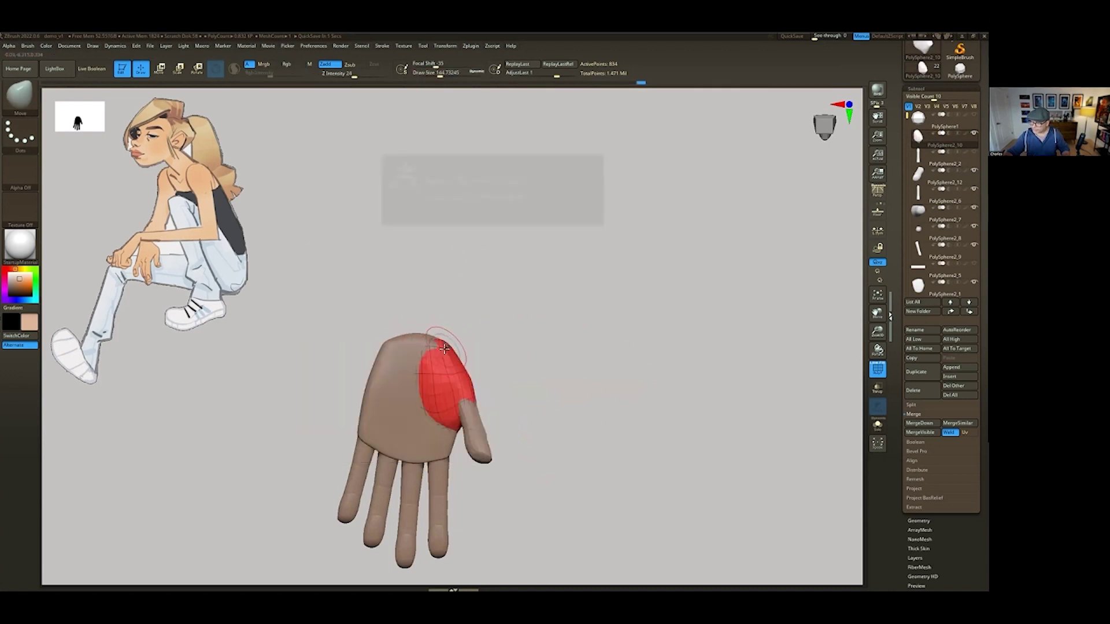
{"action": "left_click_drag", "start_coordinate": [523, 399], "coordinate": [476, 405]}
{"action": "key", "text": "bracketleft"}
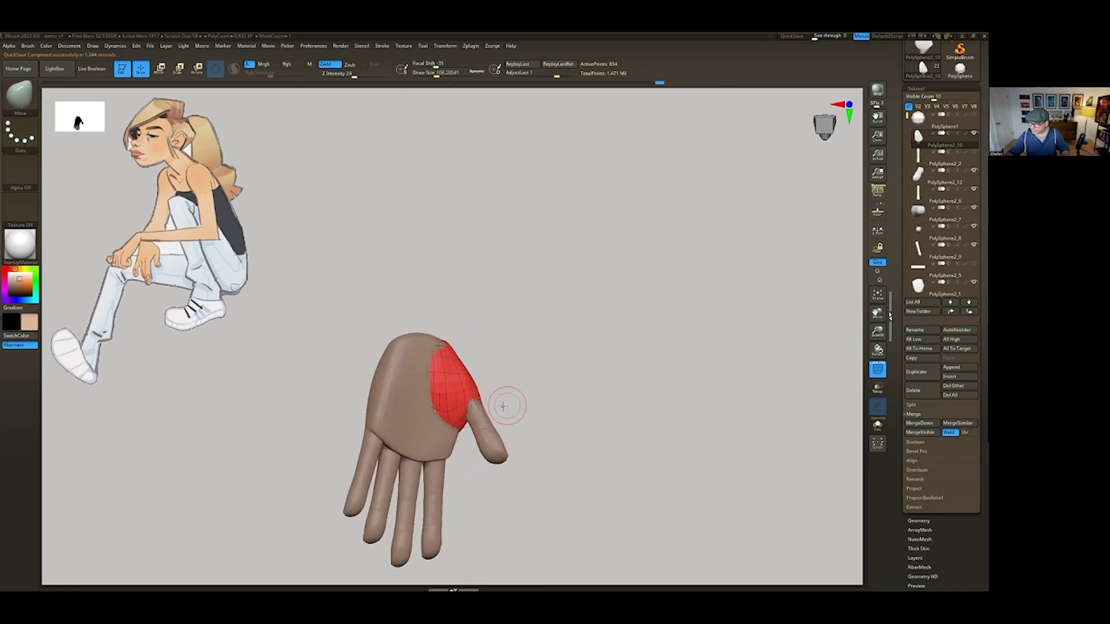